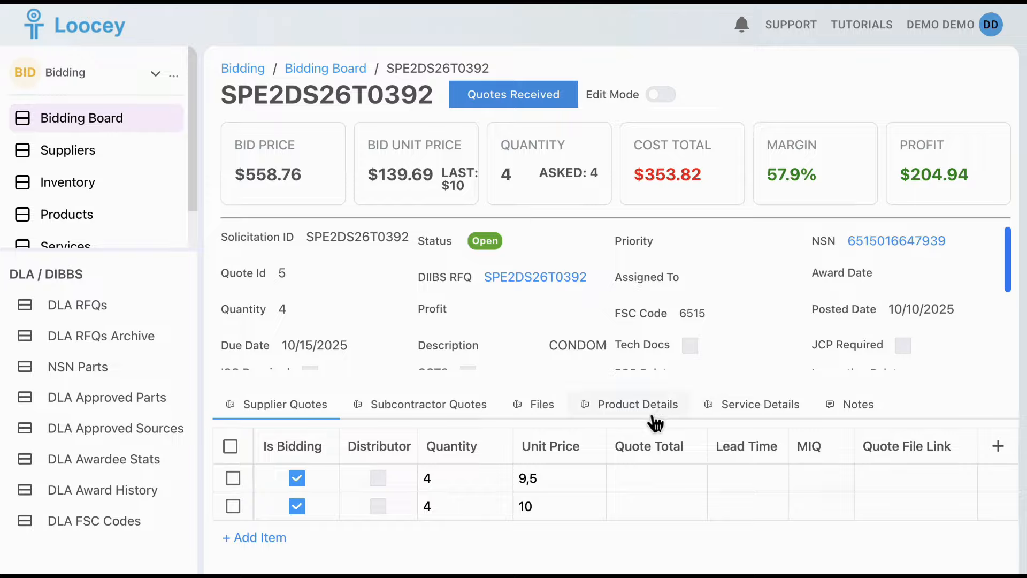
# Examine the product details of bid SPE2DS26T0392, including its unit price, tax, shipping, margin and adjustment.
pyautogui.click(650, 413)
pyautogui.hscroll(10, 674, 477)
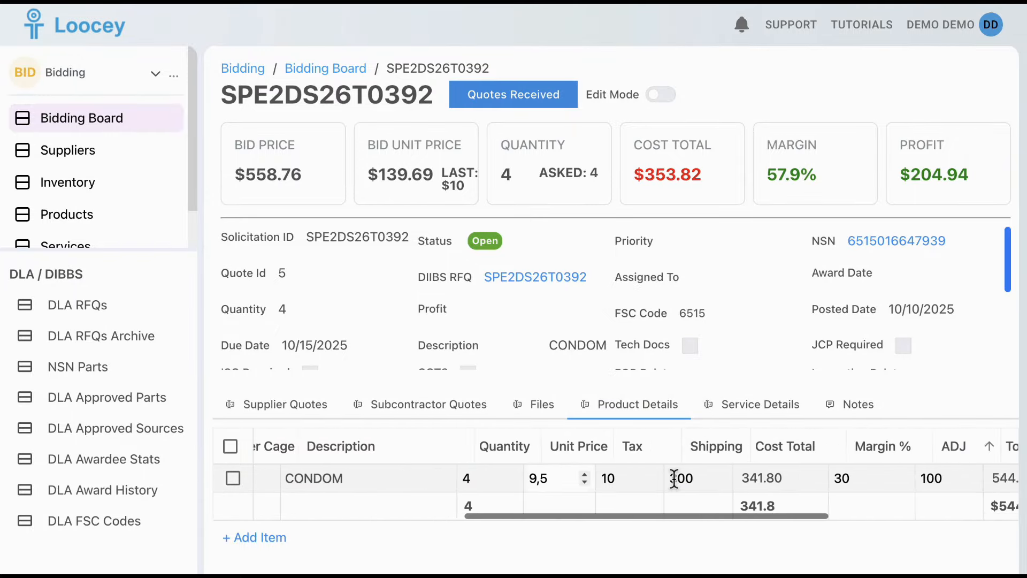
pyautogui.hscroll(-3, 673, 476)
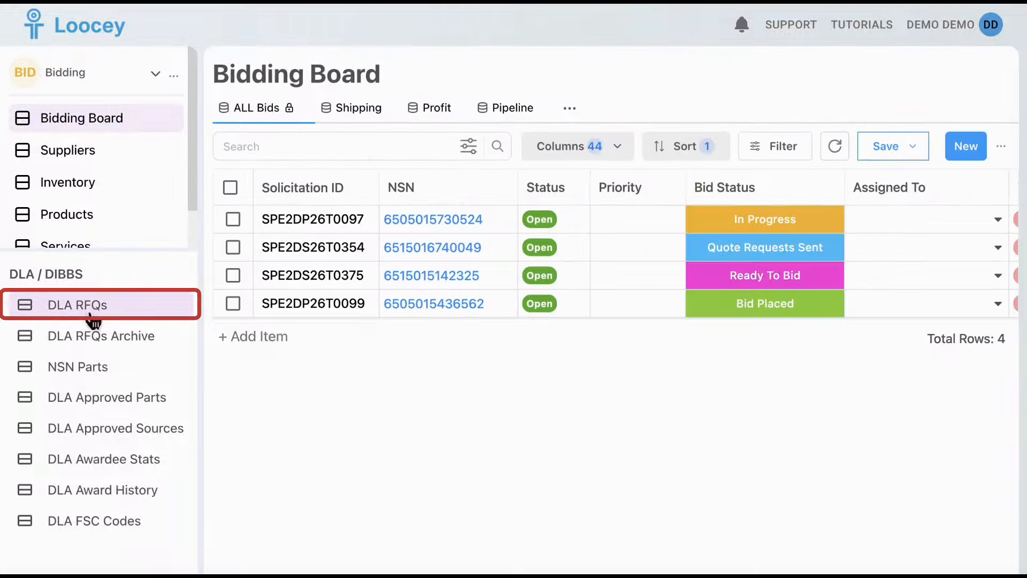
# Copy DLA RFQs SPE2DS26T0392 and SPE7L326T0596 to the Bidding Board, including their parts and approved source companies.
pyautogui.click(67, 300)
pyautogui.click(233, 304)
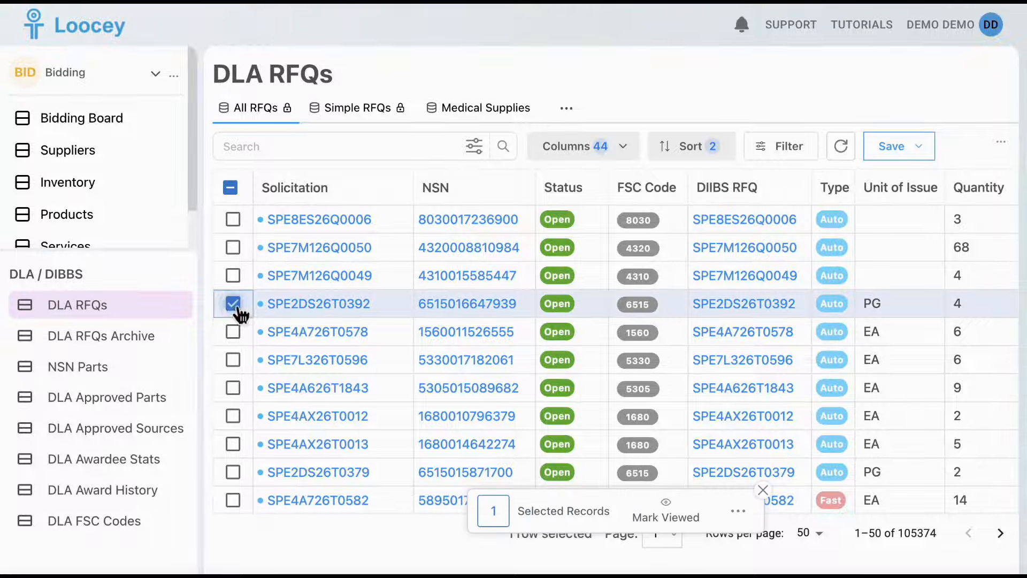
pyautogui.click(234, 359)
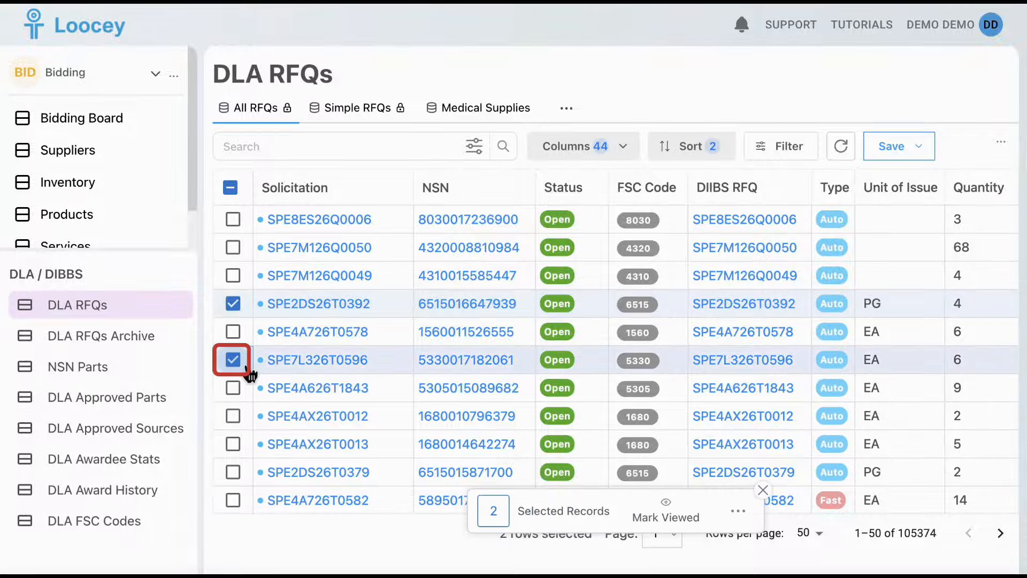
pyautogui.click(738, 509)
pyautogui.click(727, 417)
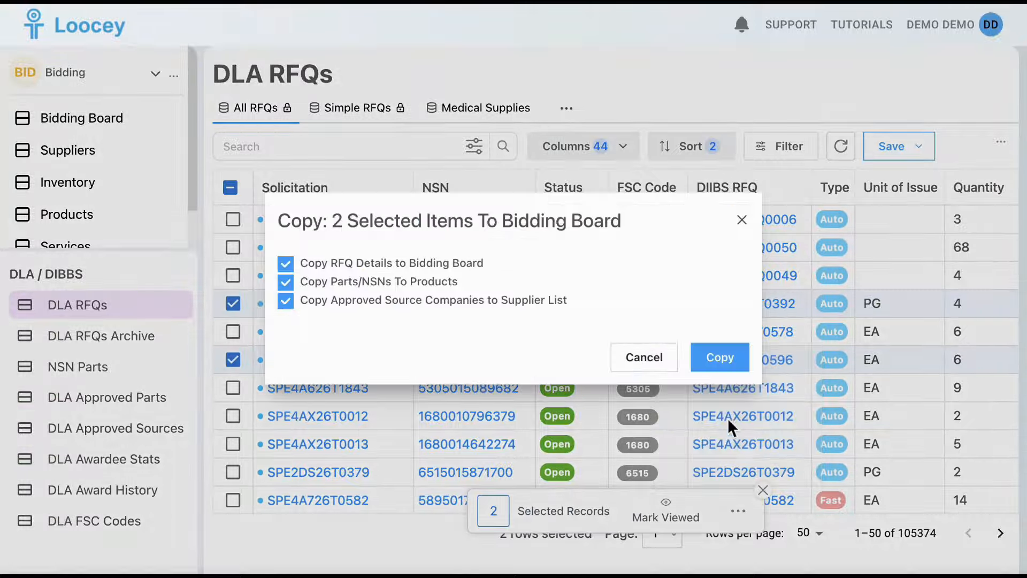
pyautogui.click(744, 374)
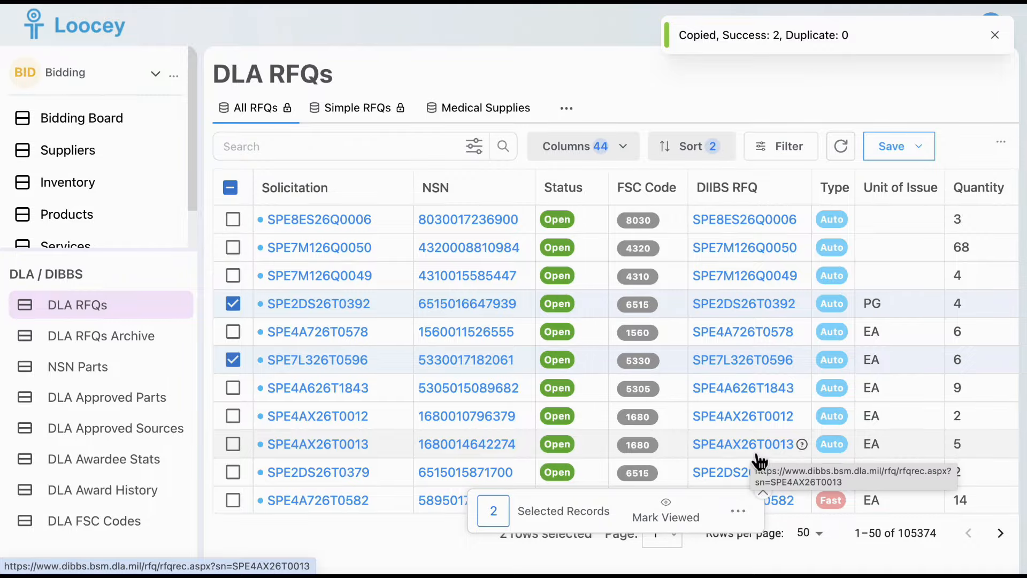
pyautogui.click(764, 491)
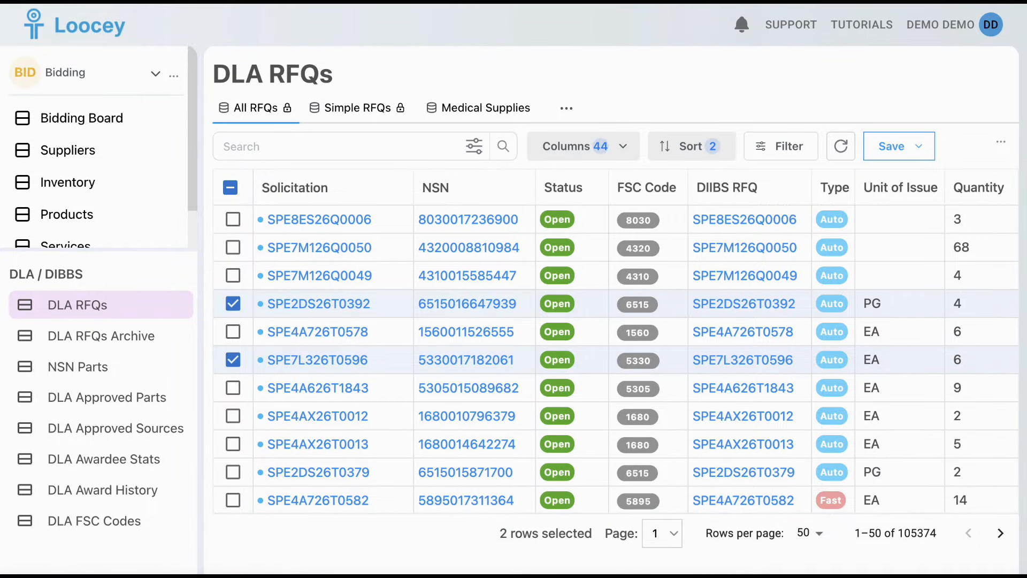
# Review the newly copied bids on the Bidding Board and set the bid status of SPE2DS26T0392 to In Progress.
pyautogui.click(119, 125)
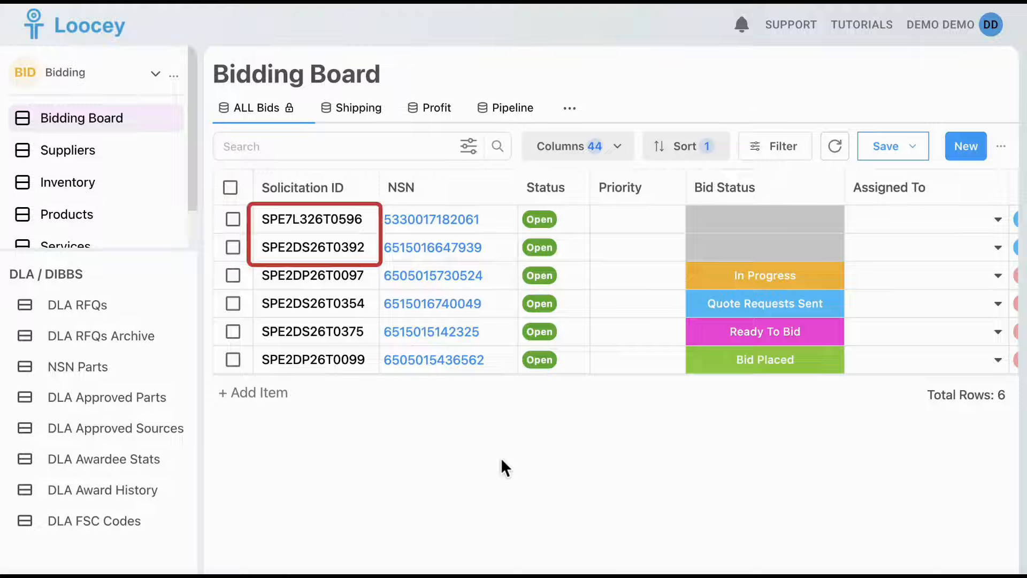
pyautogui.hscroll(10, 784, 312)
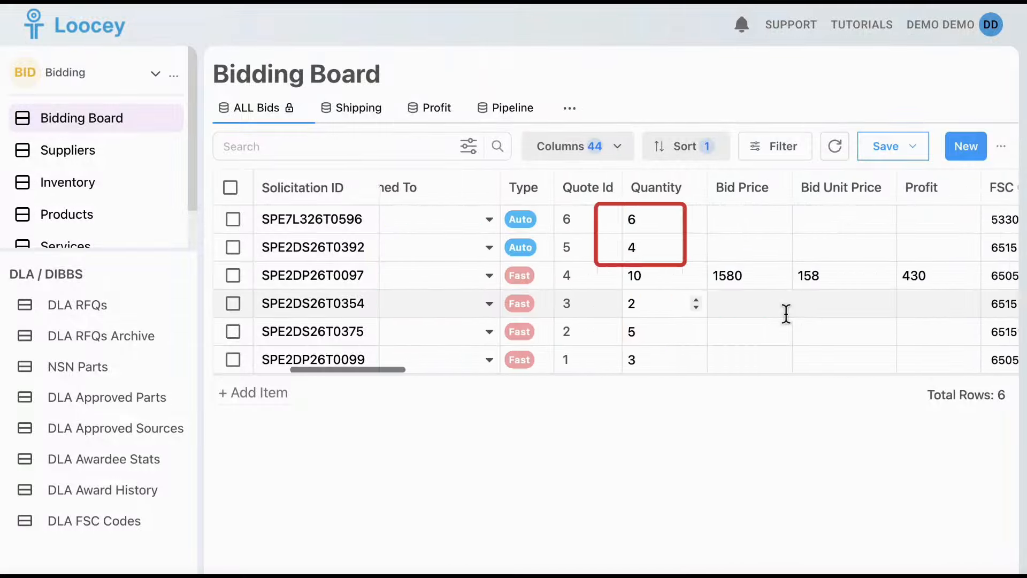
pyautogui.hscroll(3, 784, 314)
pyautogui.hscroll(-10, 784, 314)
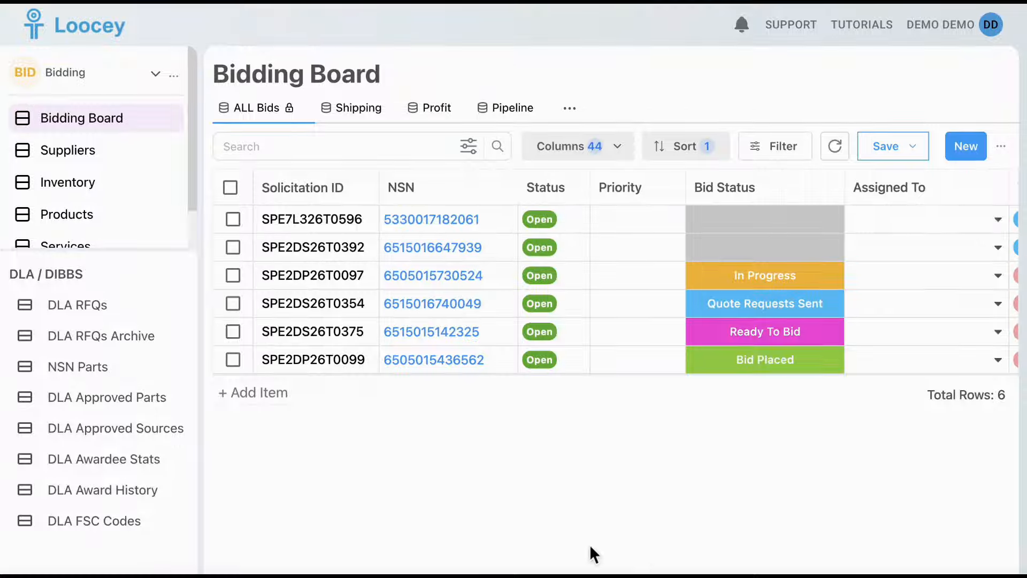
pyautogui.click(774, 259)
pyautogui.click(710, 325)
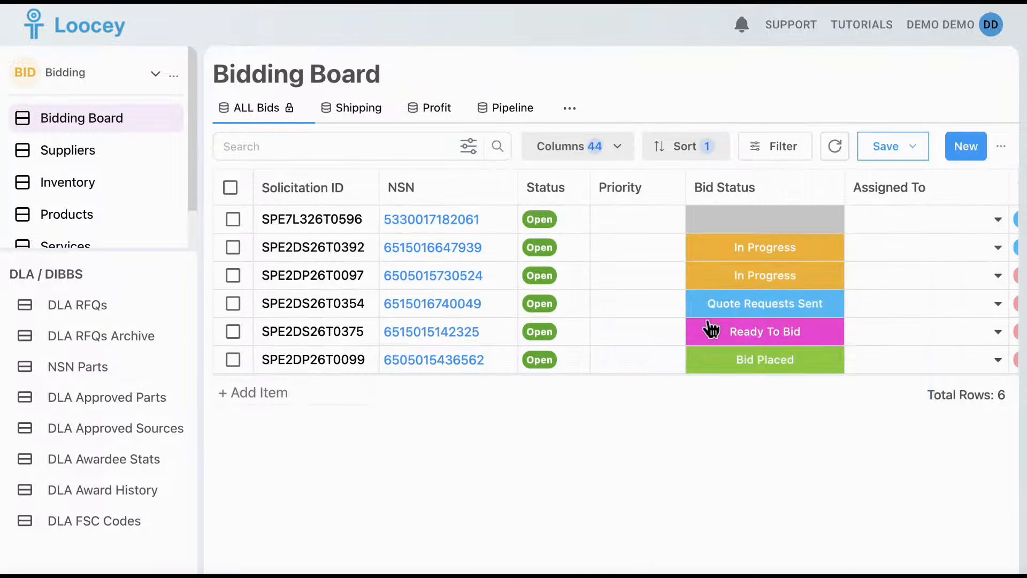
# Open bid SPE2DS26T0392 from the Bidding Board, return to the board, and open the bid in a new browser tab.
pyautogui.click(364, 246)
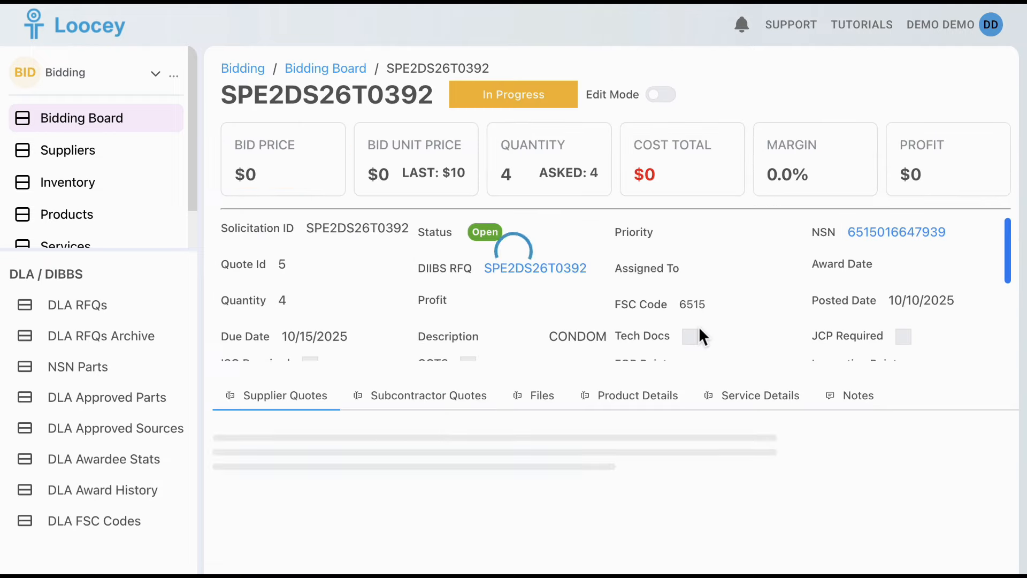
pyautogui.hscroll(-5, 699, 326)
pyautogui.rightClick(330, 255)
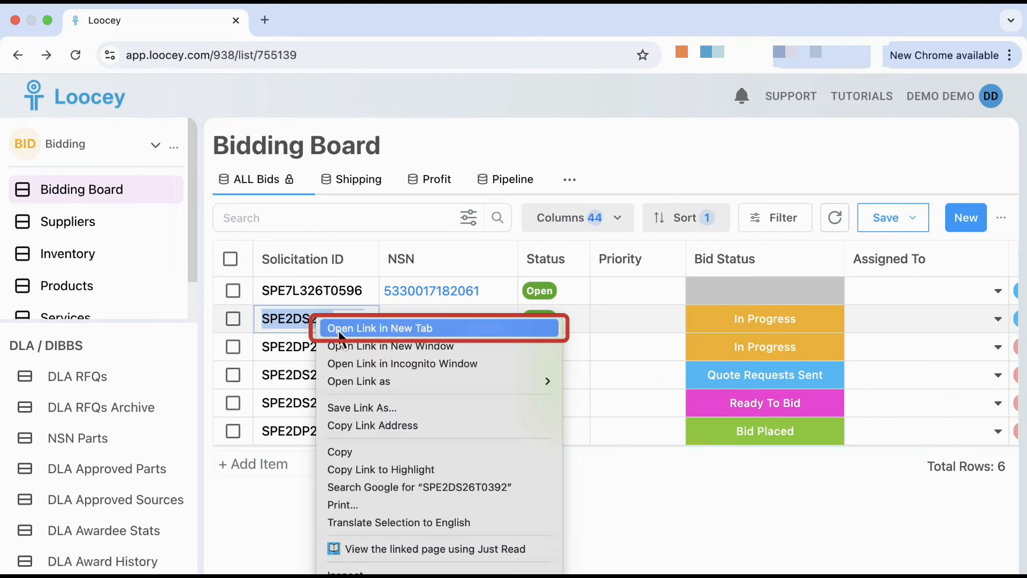
pyautogui.click(338, 329)
pyautogui.click(366, 32)
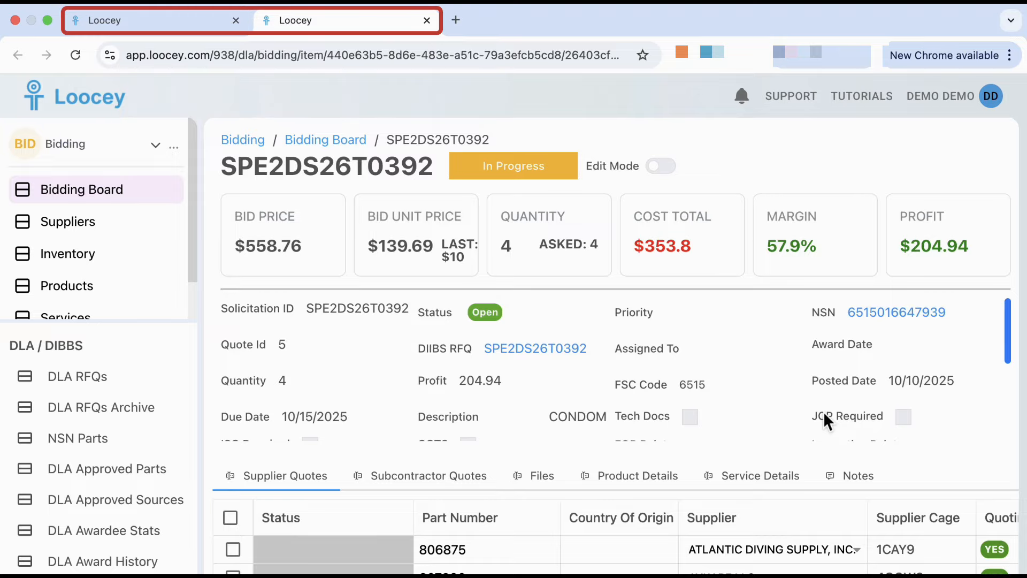
pyautogui.scroll(-2, 824, 415)
pyautogui.scroll(2, 824, 414)
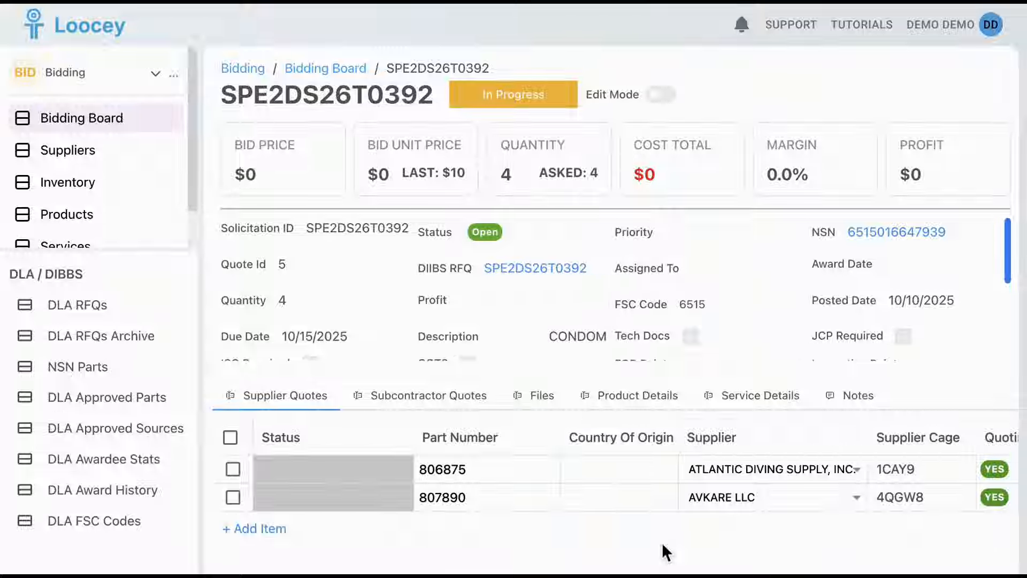
# Set the supplier quotes' unit prices to 9.5 for ATLANTIC DIVING SUPPLY, INC. and 10 for AVKARE LLC.
pyautogui.hscroll(10, 525, 492)
pyautogui.click(562, 474)
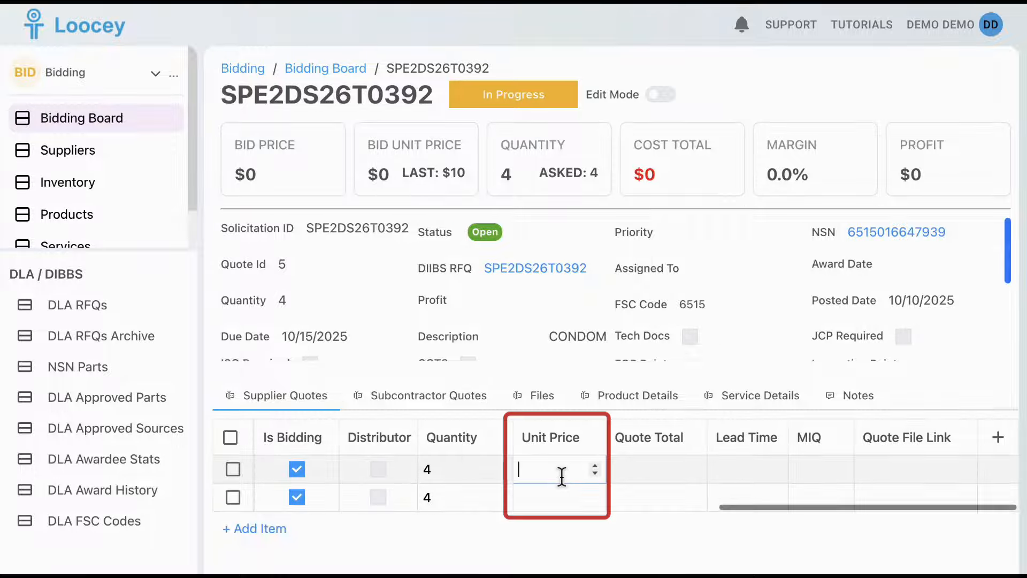
pyautogui.write('9.5')
pyautogui.press('Return')
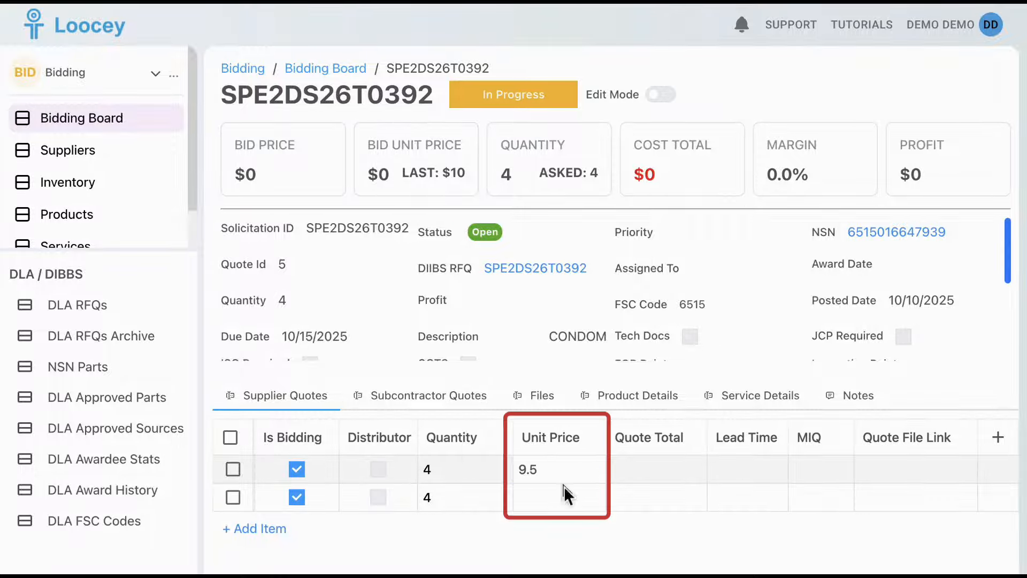
pyautogui.click(567, 493)
pyautogui.write('10')
pyautogui.press('Return')
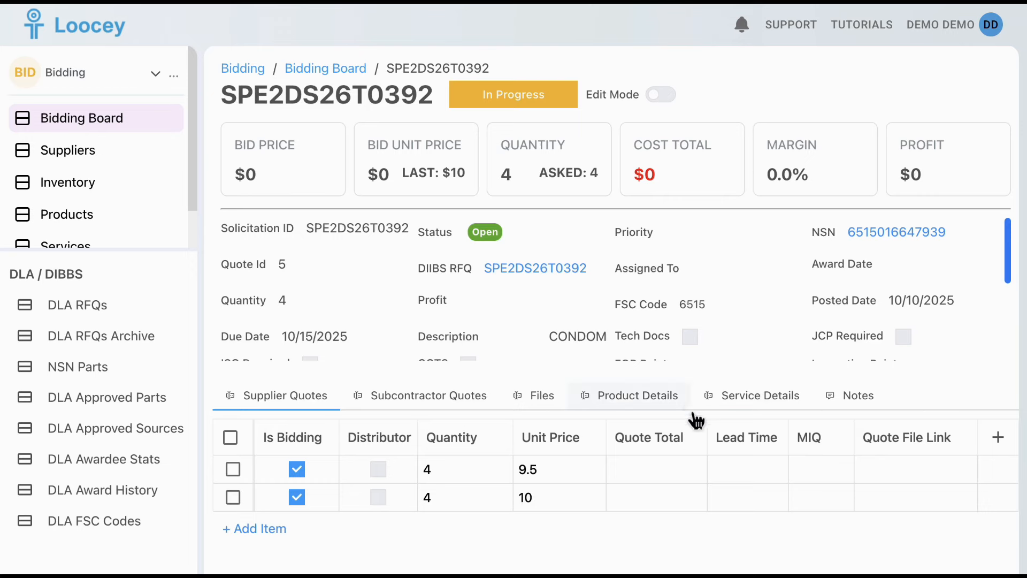
# Assign ATLANTIC DIVING SUPPLY, INC. as the supplier of the product line in the bid's product details.
pyautogui.hscroll(-2, 637, 473)
pyautogui.hscroll(-6, 637, 479)
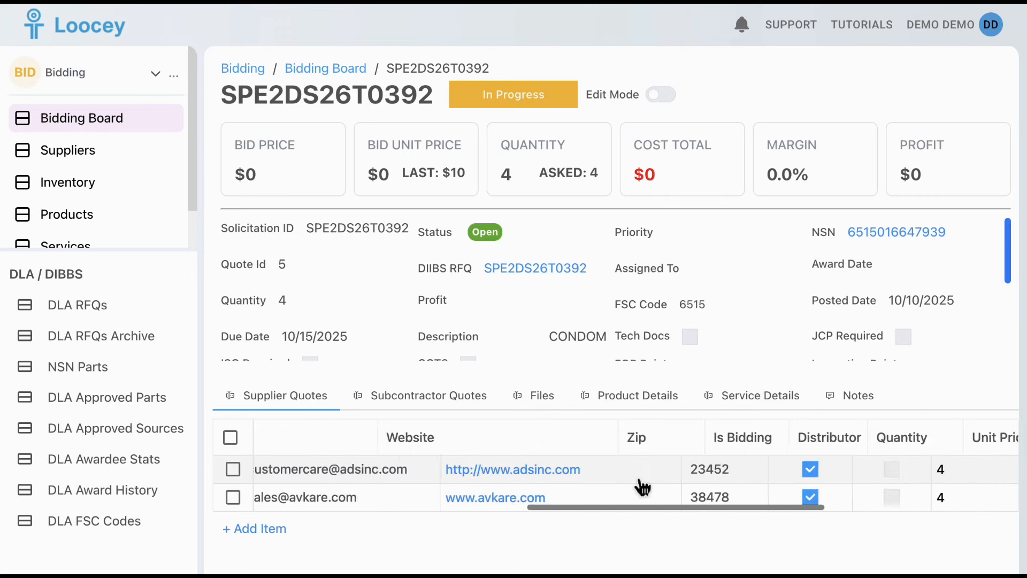
pyautogui.click(639, 413)
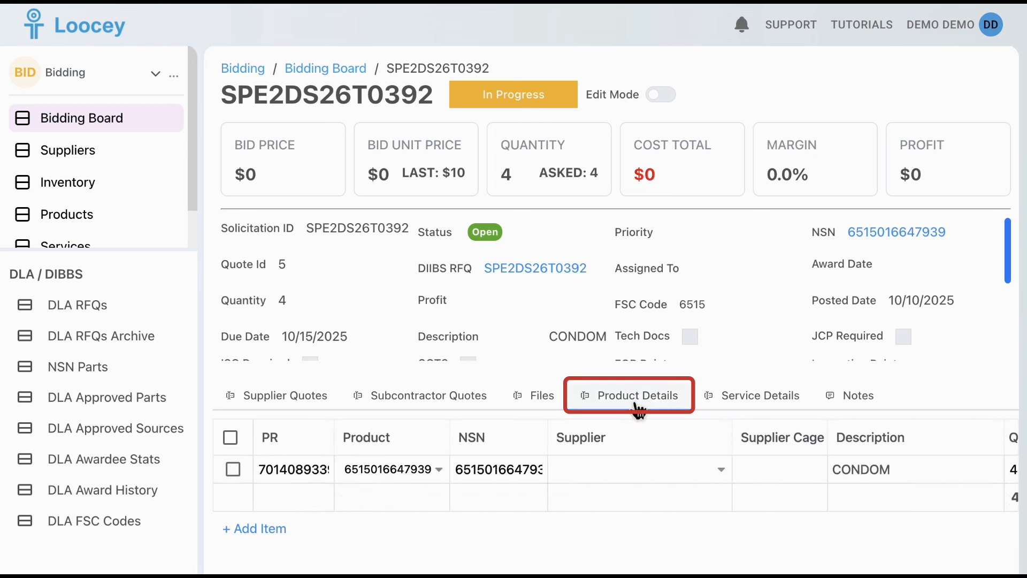
pyautogui.hscroll(5, 763, 476)
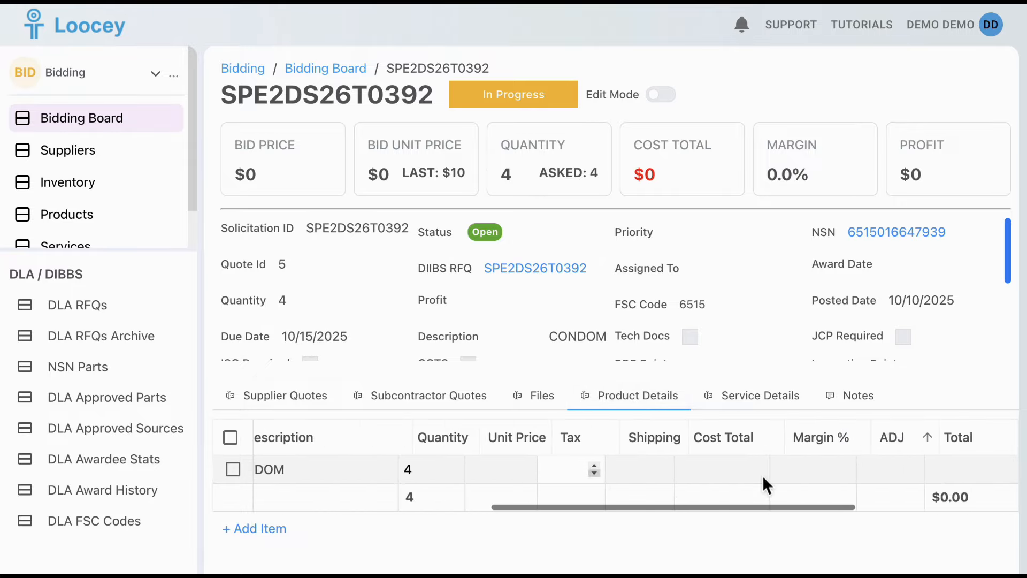
pyautogui.hscroll(-1, 764, 476)
pyautogui.hscroll(-5, 763, 478)
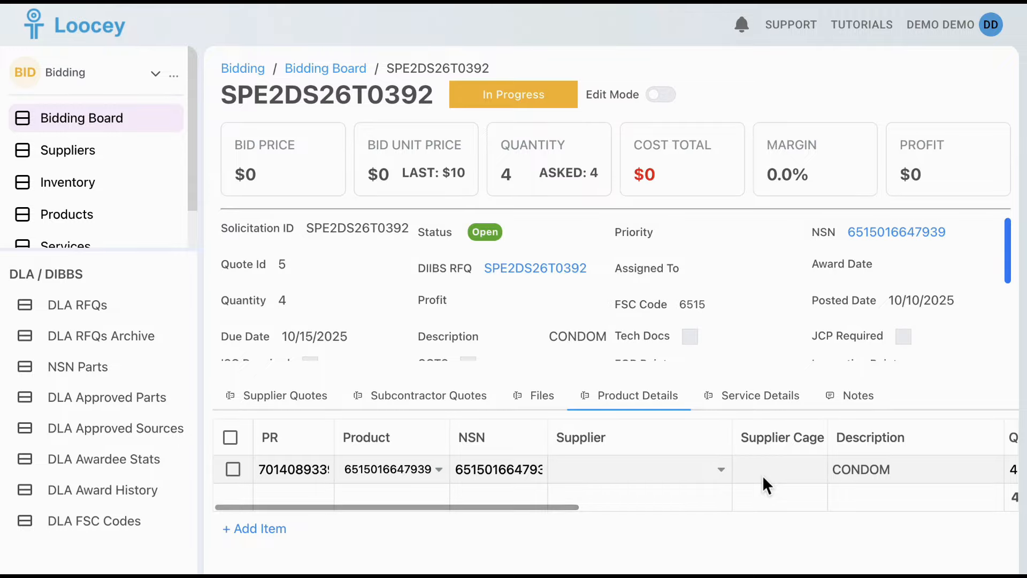
pyautogui.click(720, 468)
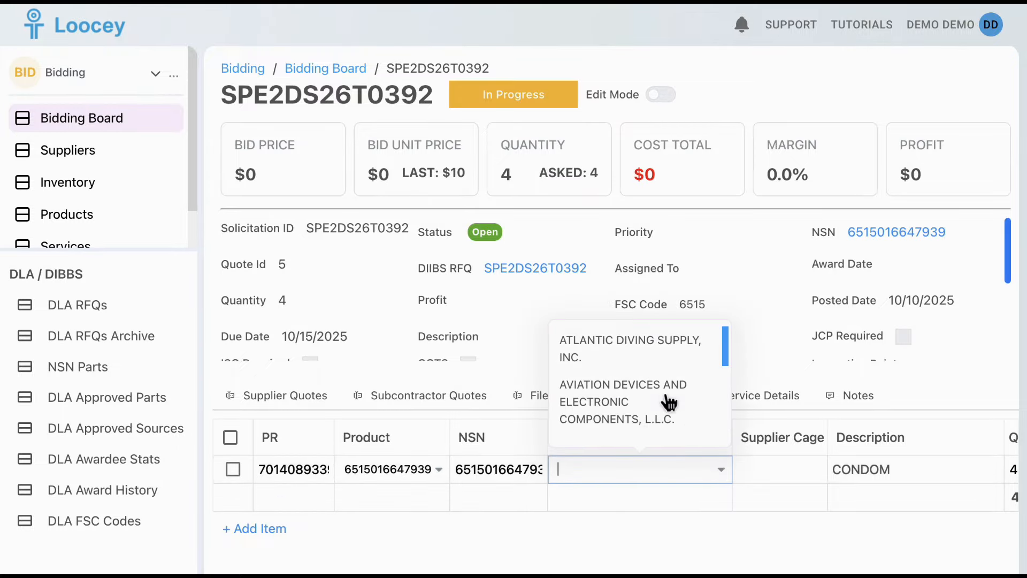
pyautogui.click(644, 348)
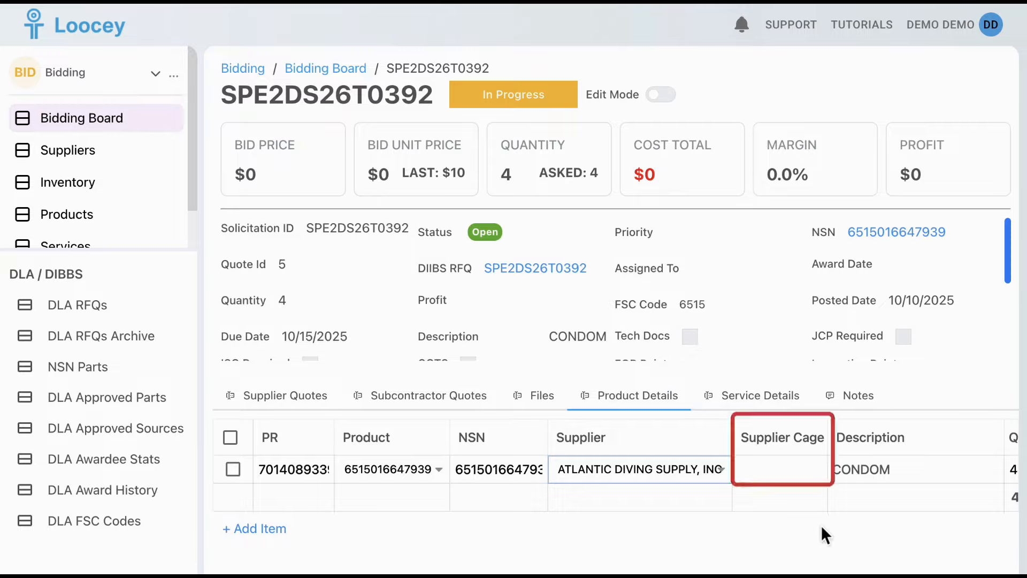
# Set the product line's unit price to 9.5 and its margin to 30 percent.
pyautogui.hscroll(3, 885, 495)
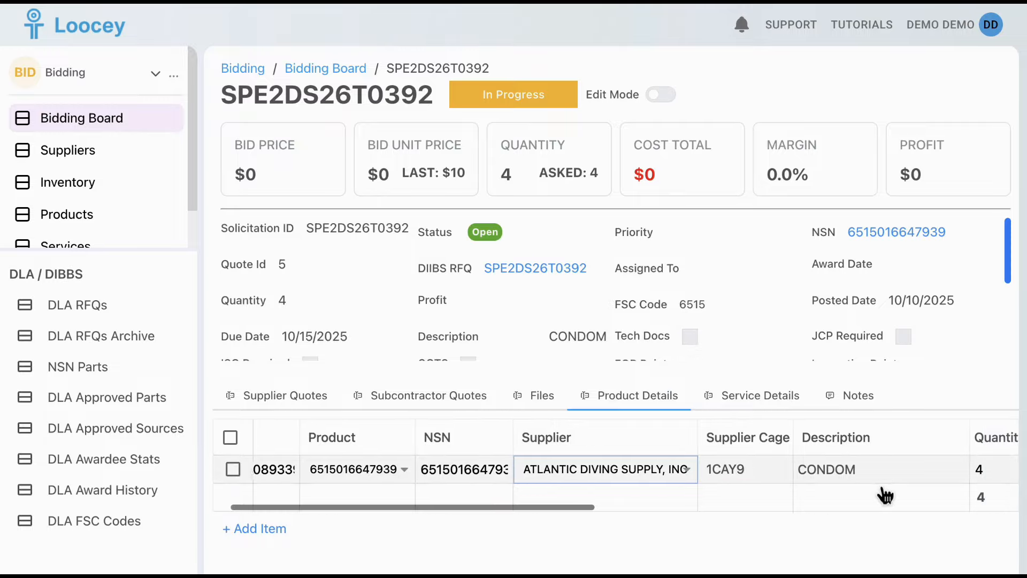
pyautogui.hscroll(10, 885, 495)
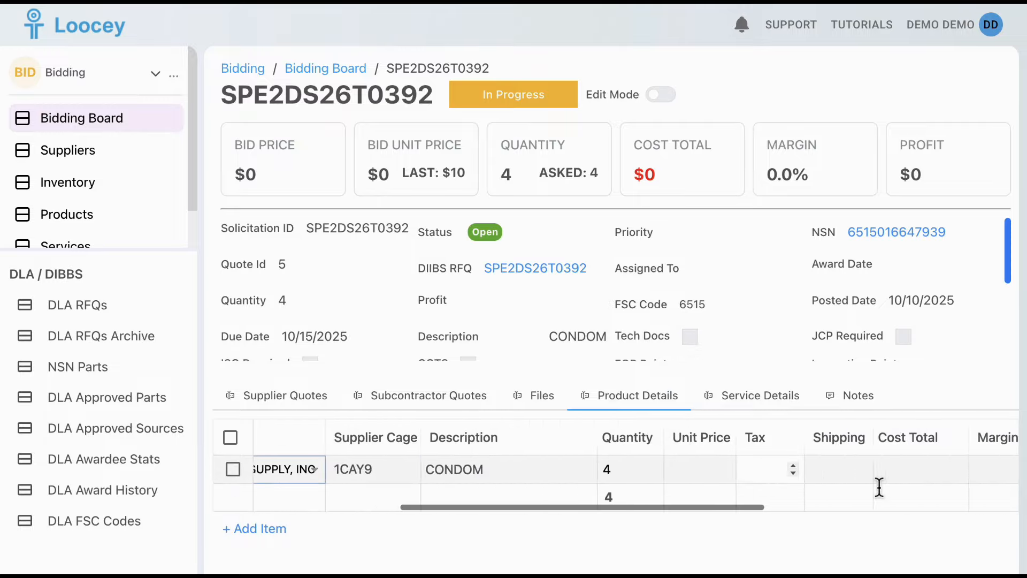
pyautogui.click(591, 477)
pyautogui.write('9.5')
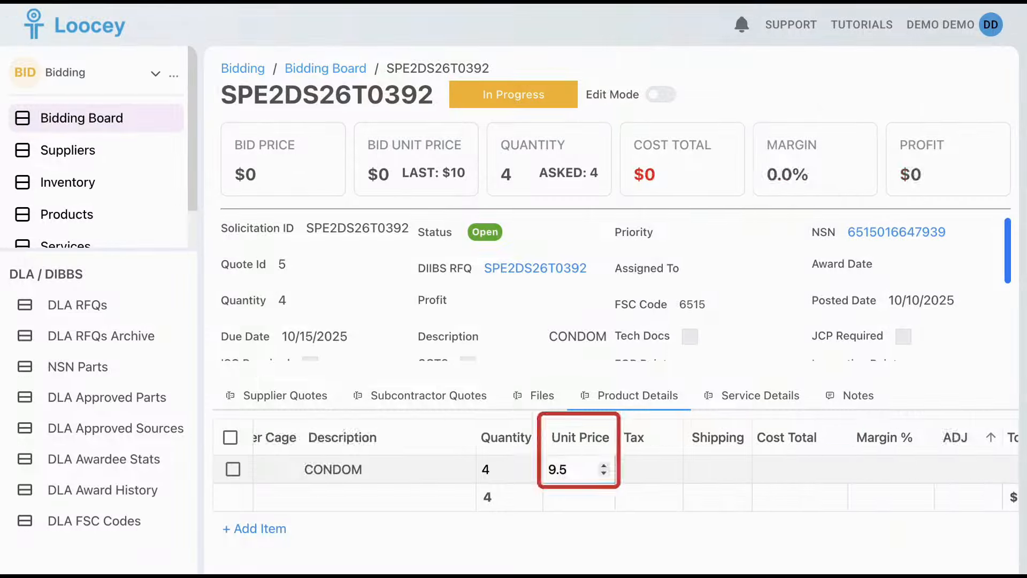
pyautogui.click(829, 470)
pyautogui.write('30')
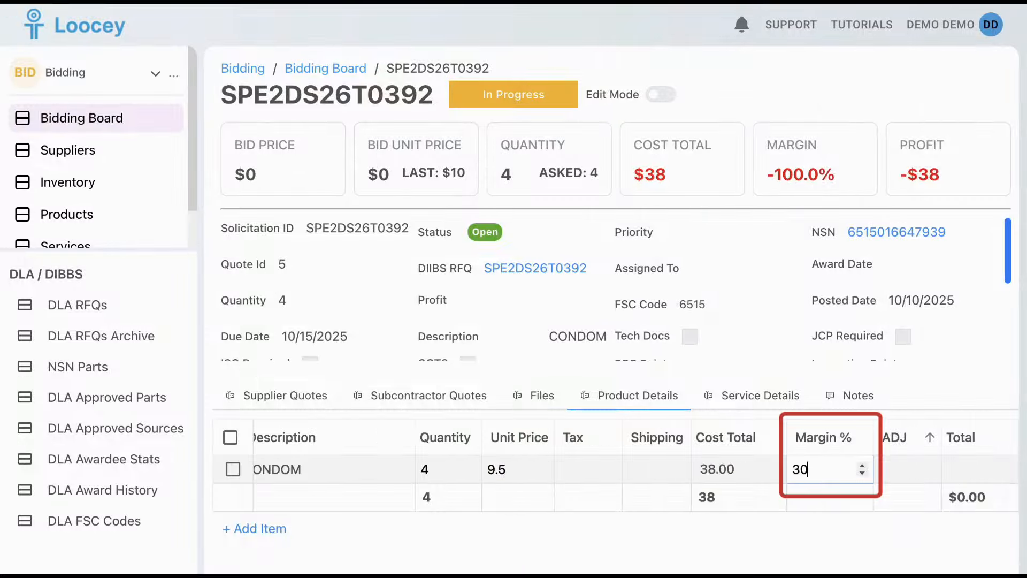
pyautogui.click(833, 522)
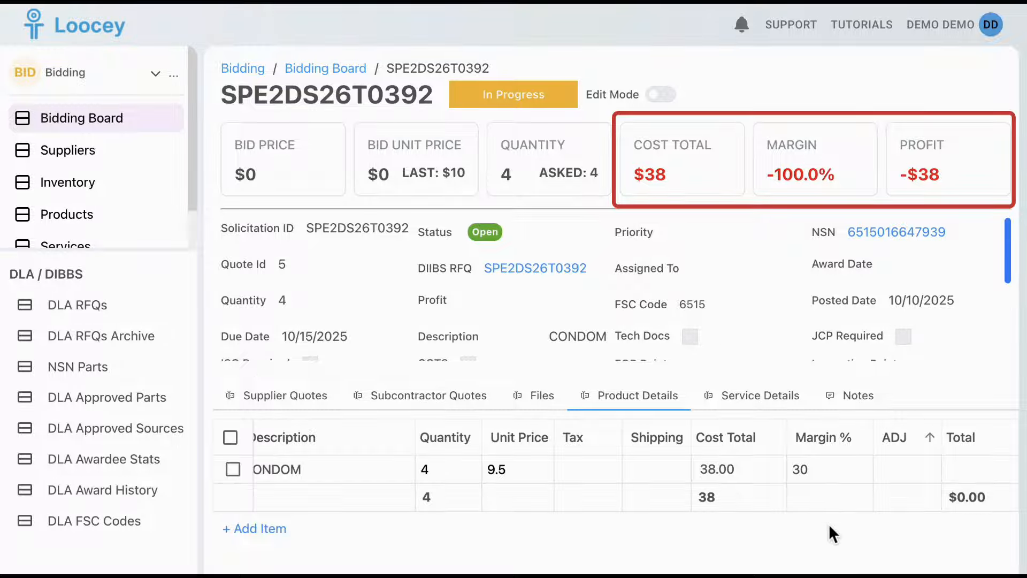
# Set the product line's tax to 10 and its shipping to 300.
pyautogui.hscroll(3, 852, 488)
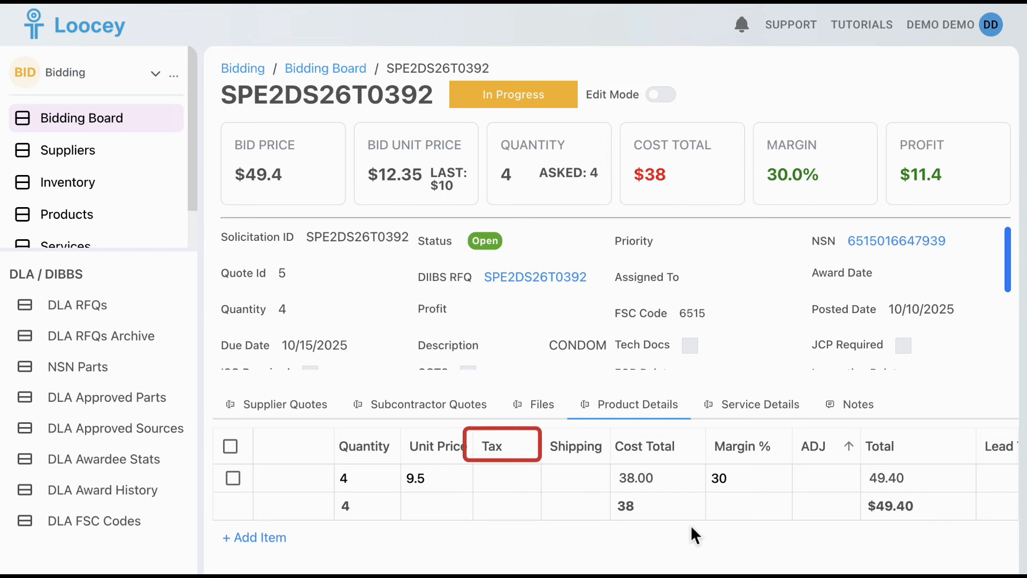
pyautogui.click(512, 477)
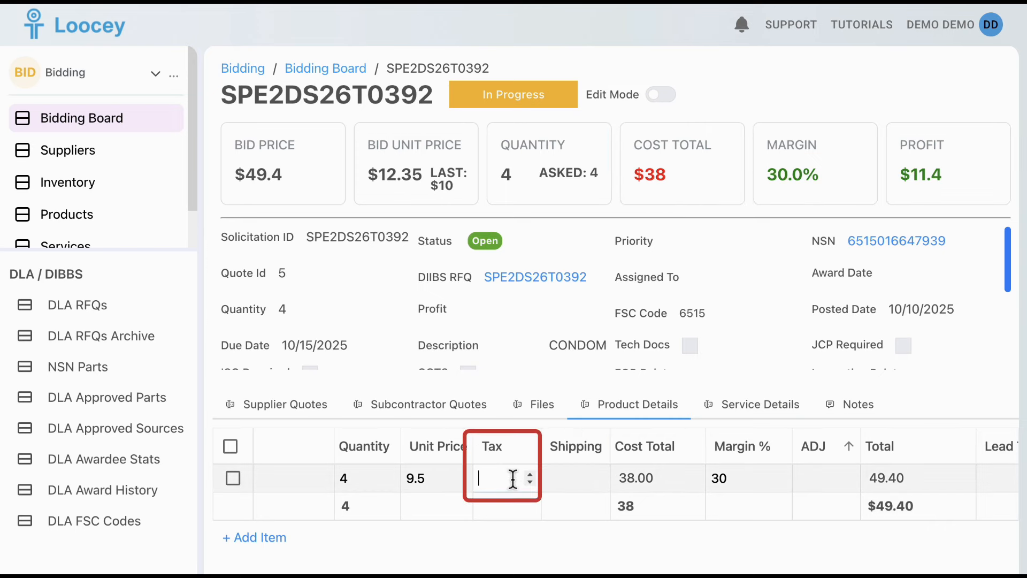
pyautogui.write('10')
pyautogui.click(566, 477)
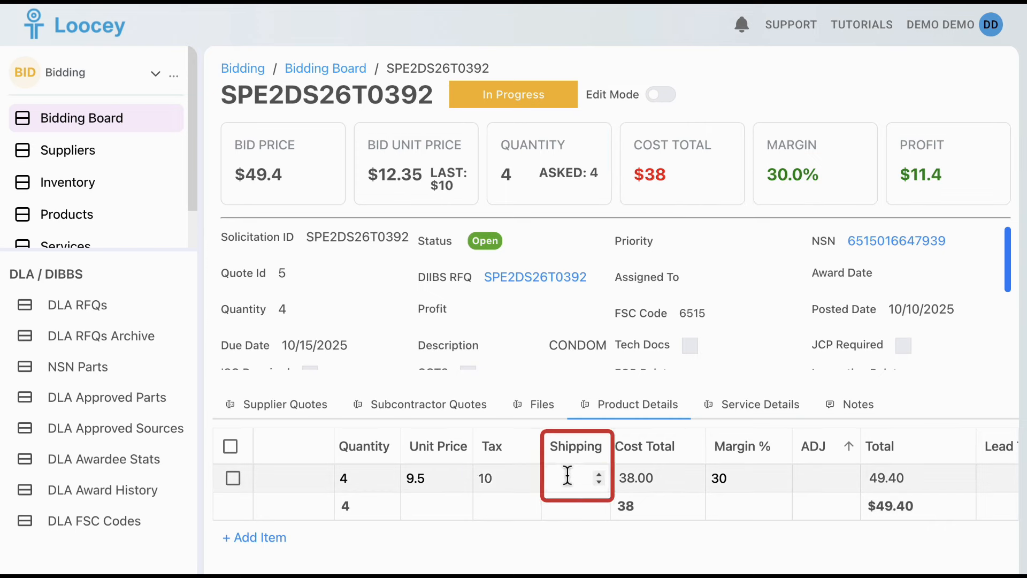
pyautogui.write('300')
pyautogui.click(716, 484)
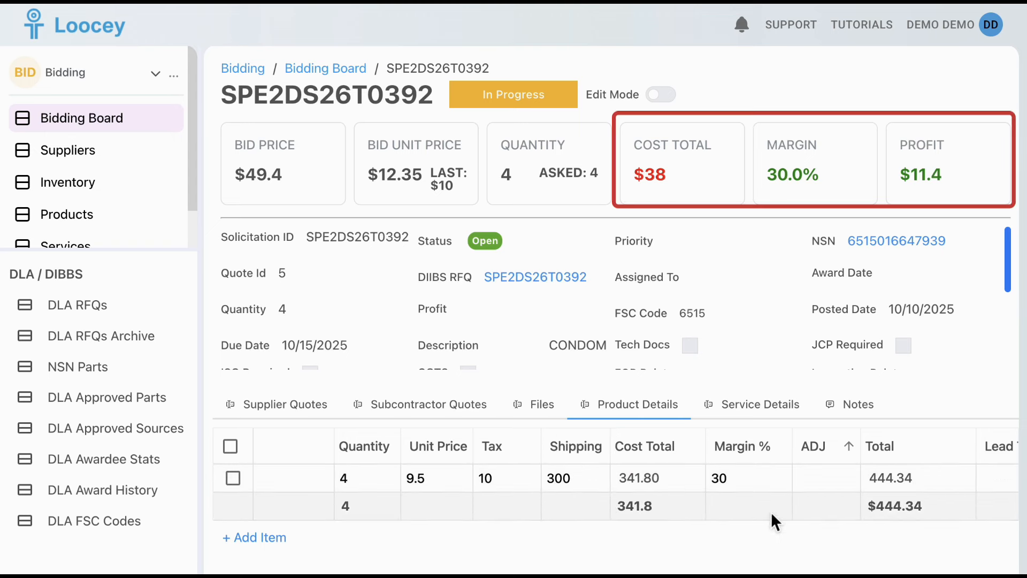
pyautogui.click(835, 491)
# Set the product line's adjustment to -100 in the bid's product details.
pyautogui.hscroll(3, 835, 493)
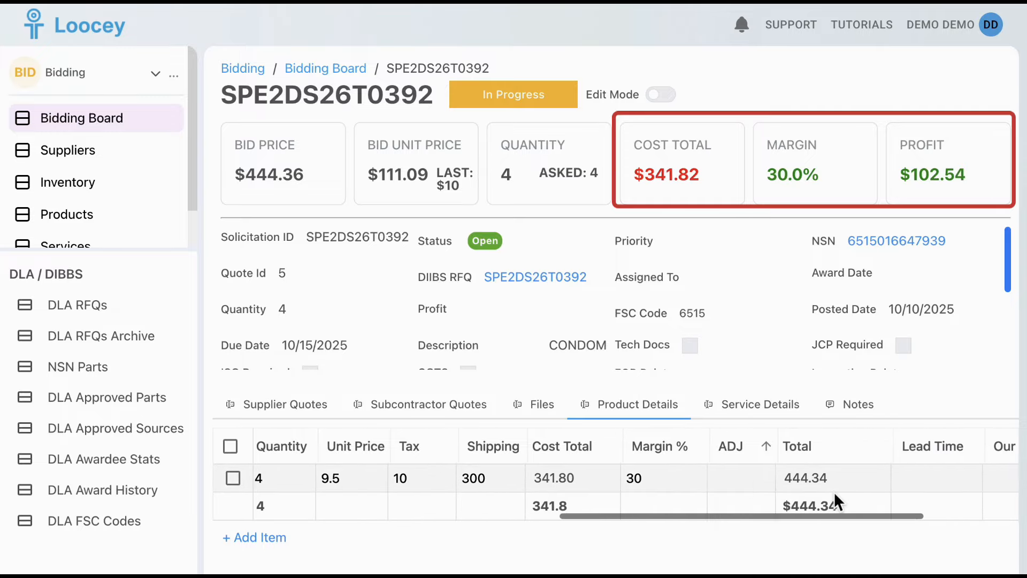
pyautogui.click(730, 476)
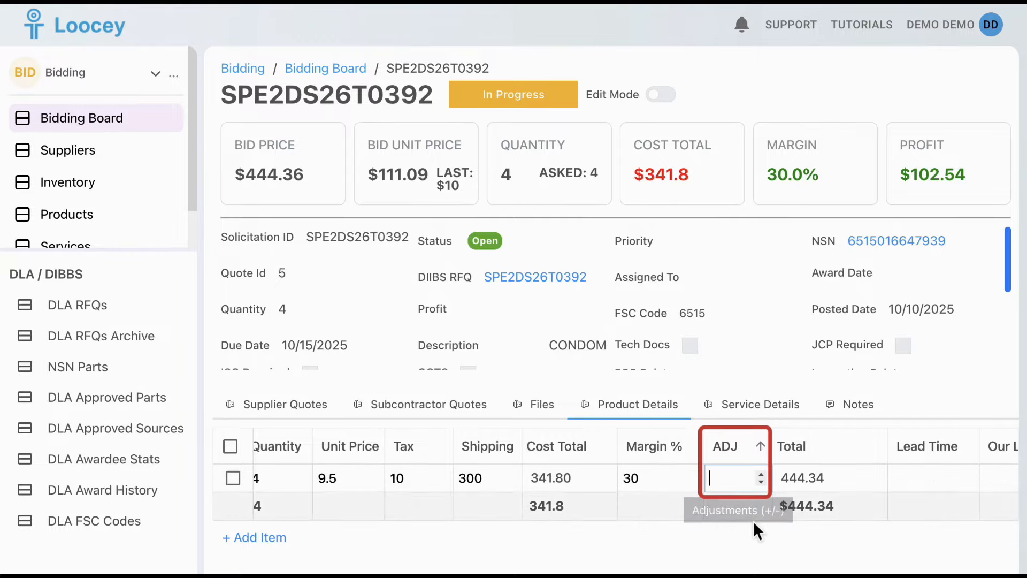
pyautogui.write('-100')
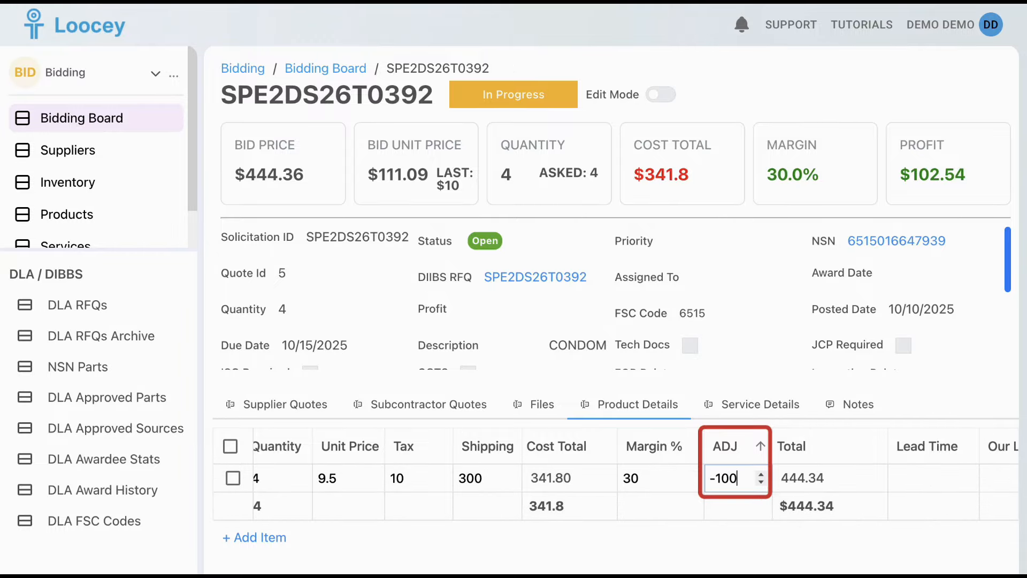
pyautogui.press('Return')
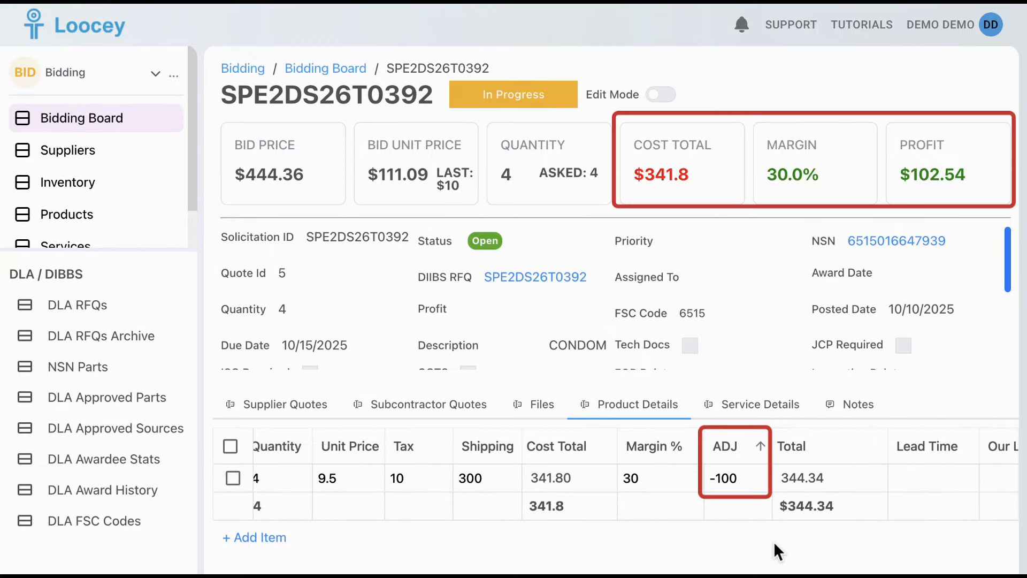
# Change the product line's adjustment to 100.
pyautogui.click(739, 487)
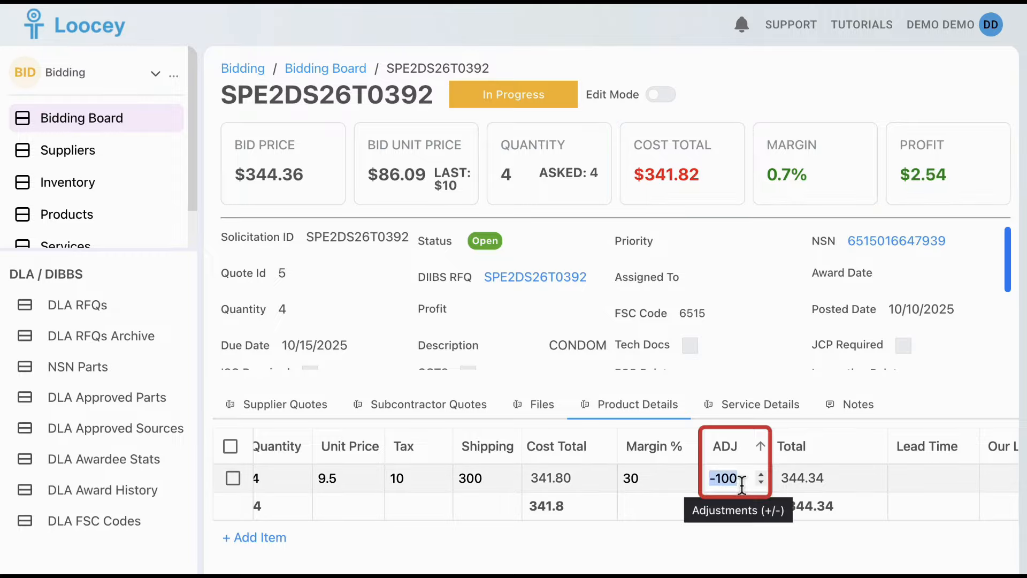
pyautogui.write('100')
pyautogui.press('Return')
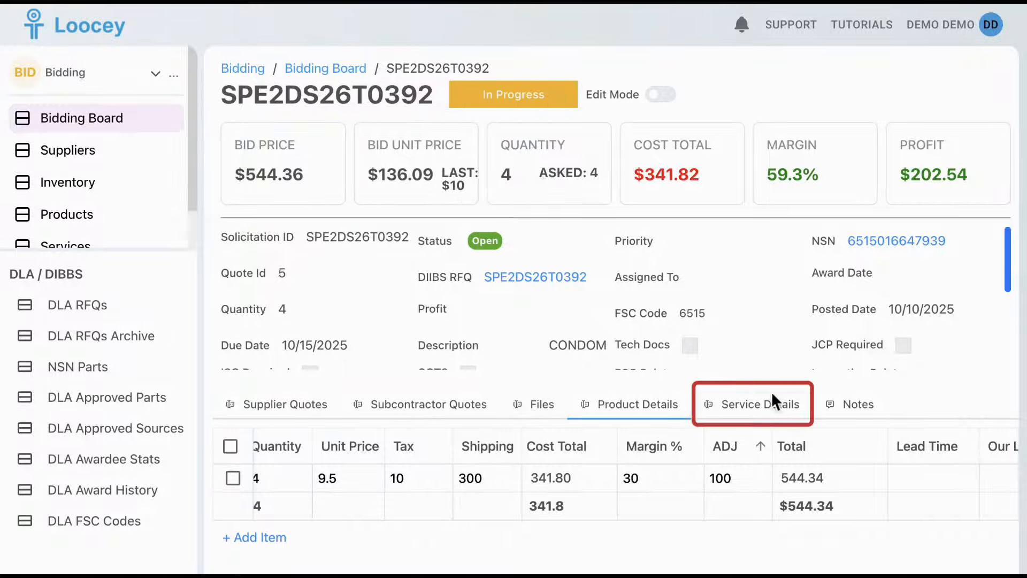
# Add a Packaging service line to the bid's service details.
pyautogui.click(768, 406)
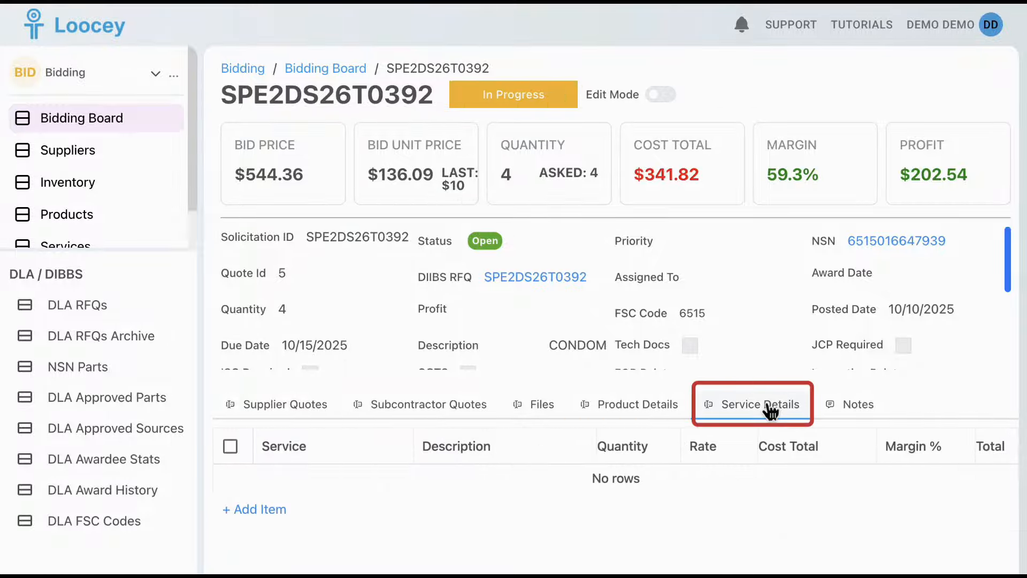
pyautogui.click(298, 525)
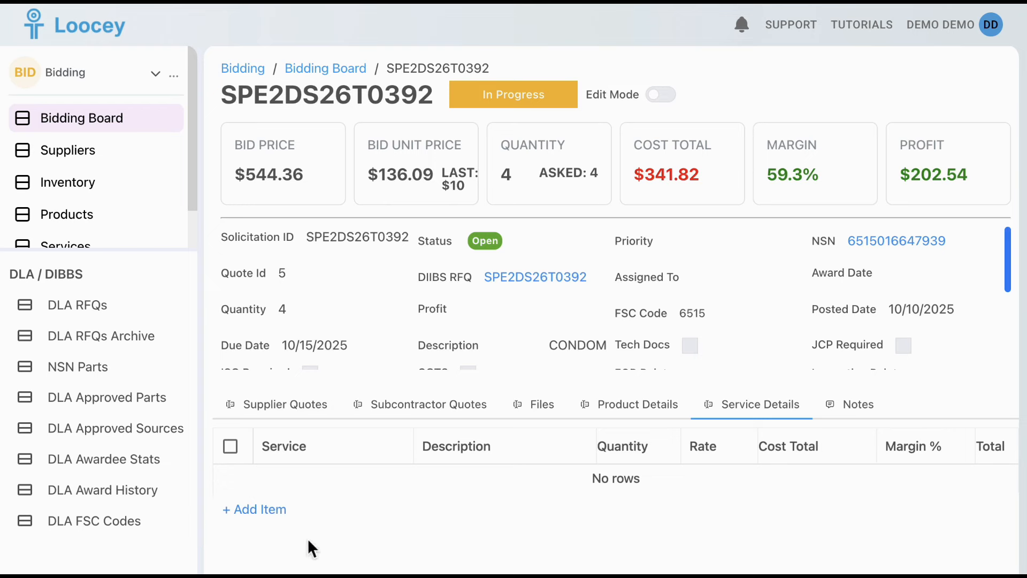
pyautogui.doubleClick(386, 479)
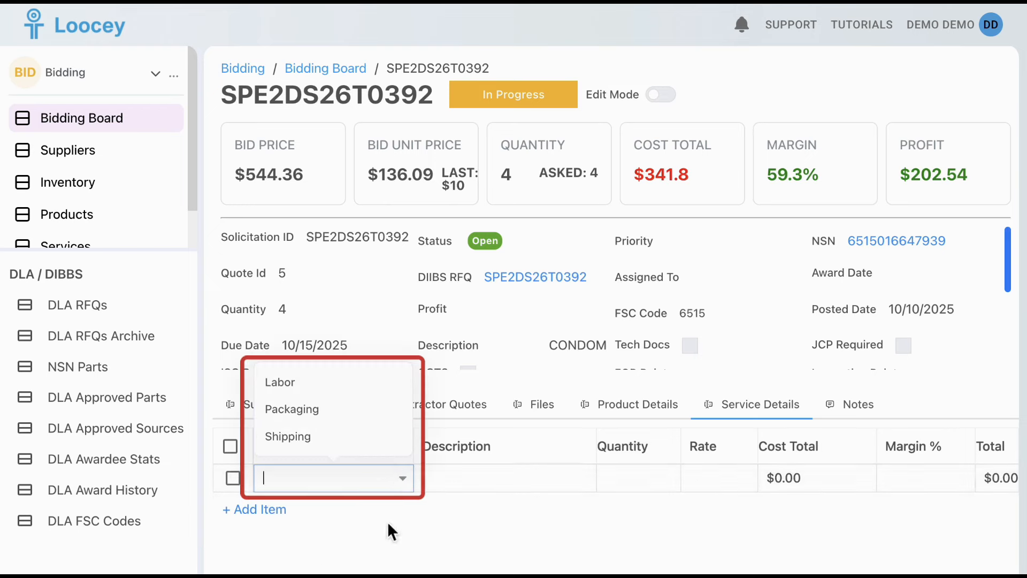
pyautogui.click(350, 416)
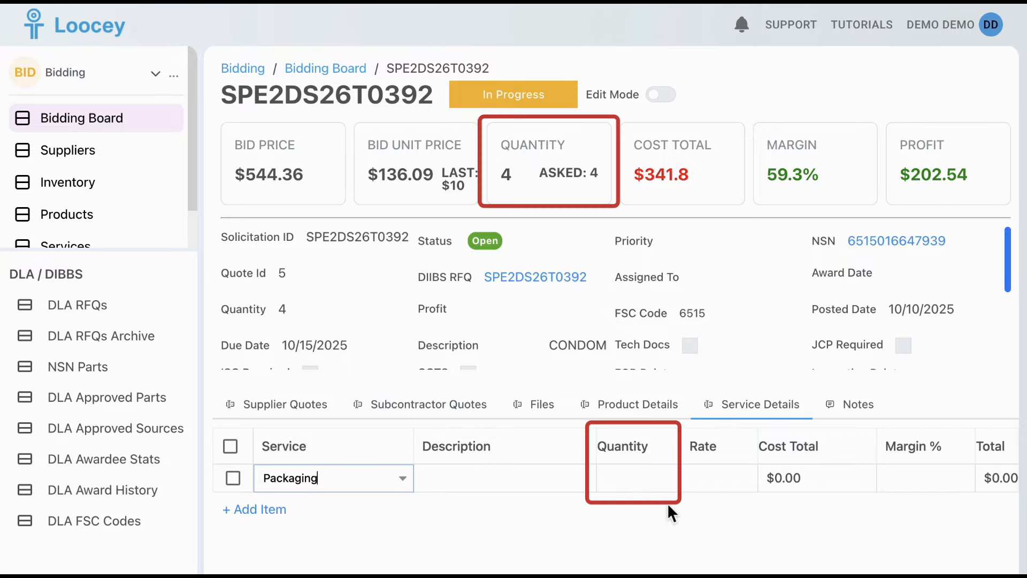
# Set the Packaging service line's quantity to 4 and its rate to 3.
pyautogui.click(640, 484)
pyautogui.write('4')
pyautogui.click(716, 478)
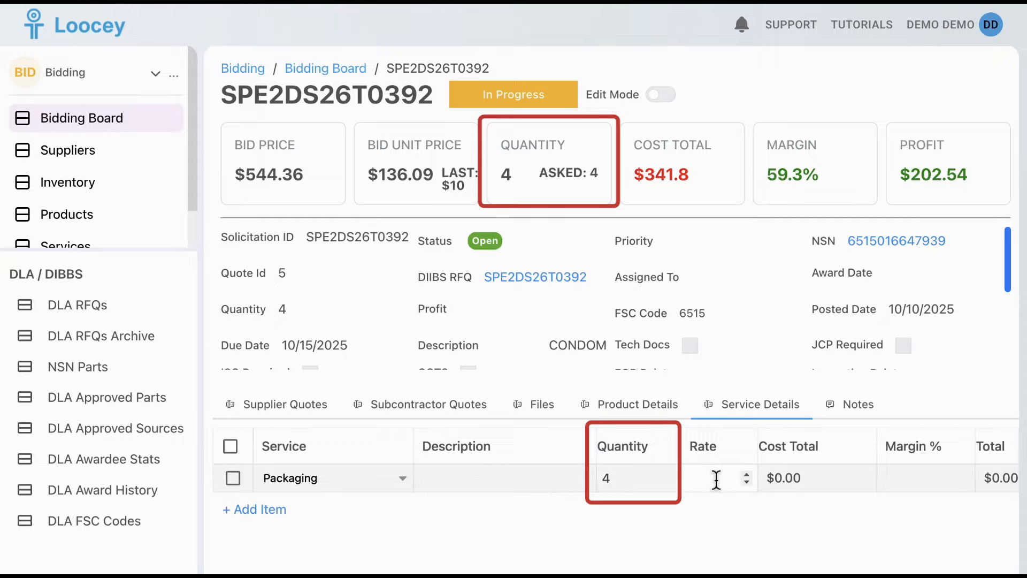
pyautogui.write('3')
pyautogui.click(828, 500)
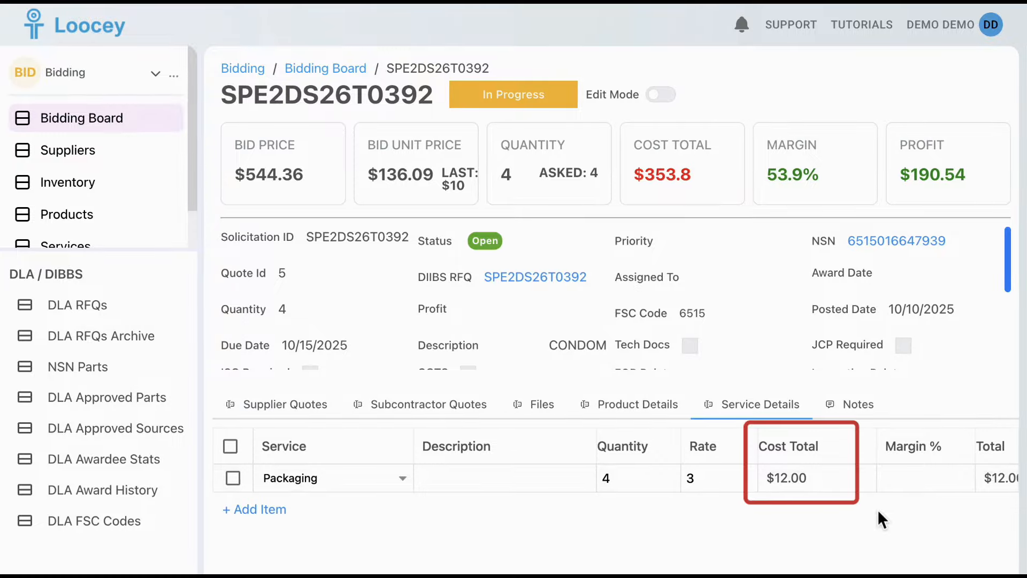
# Set the Packaging service line's margin to 20 percent.
pyautogui.hscroll(3, 865, 478)
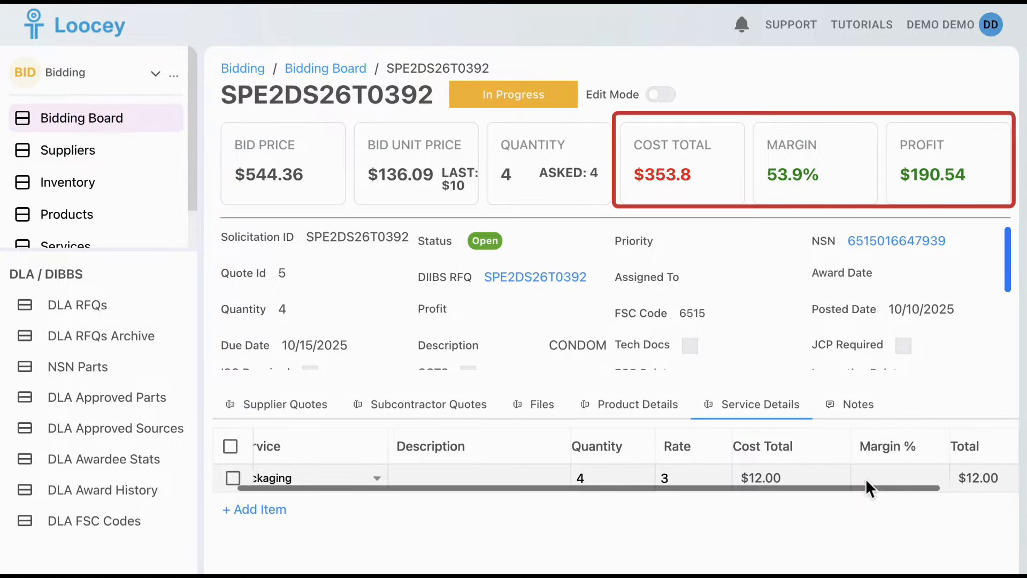
pyautogui.hscroll(-2, 865, 478)
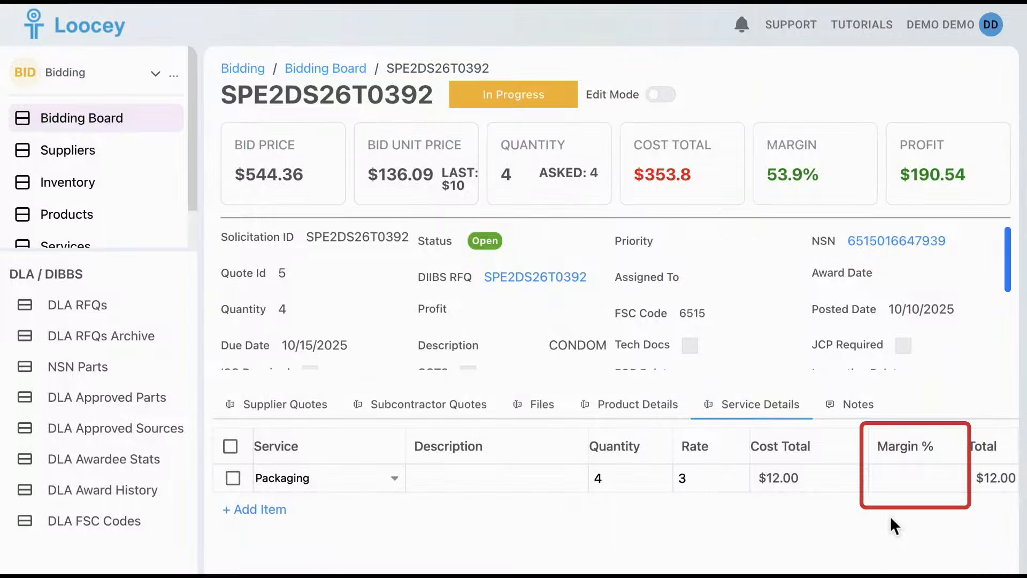
pyautogui.click(899, 480)
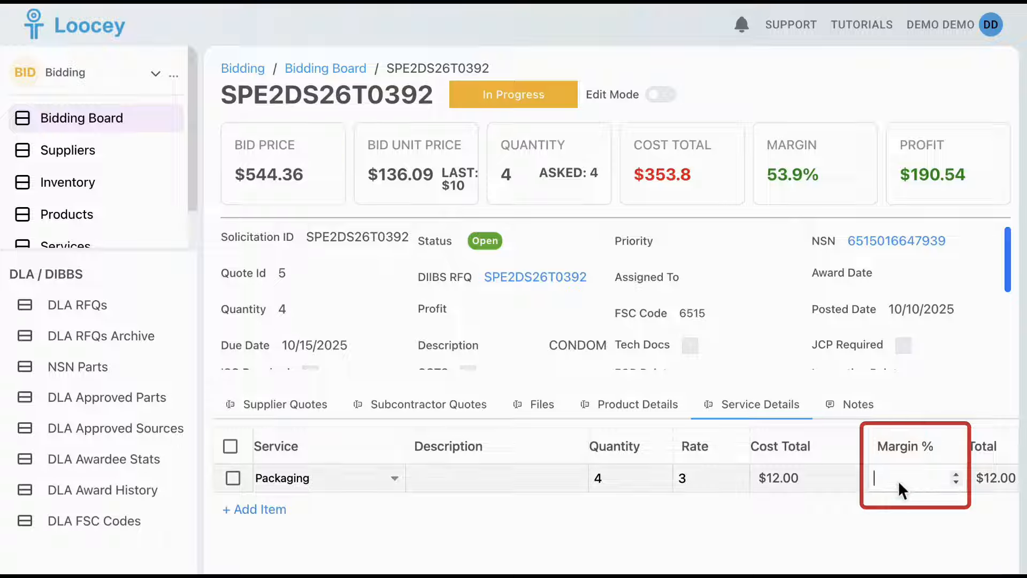
pyautogui.write('20')
pyautogui.press('Return')
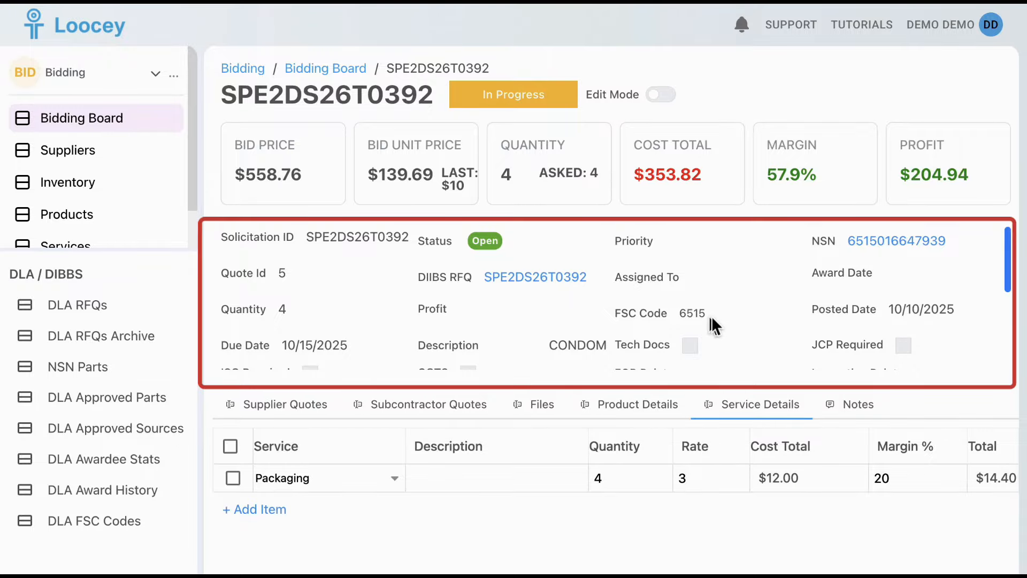
# Review the bid's detail fields, including the contracting officer's contact information, and briefly view them in edit mode.
pyautogui.scroll(-5, 721, 313)
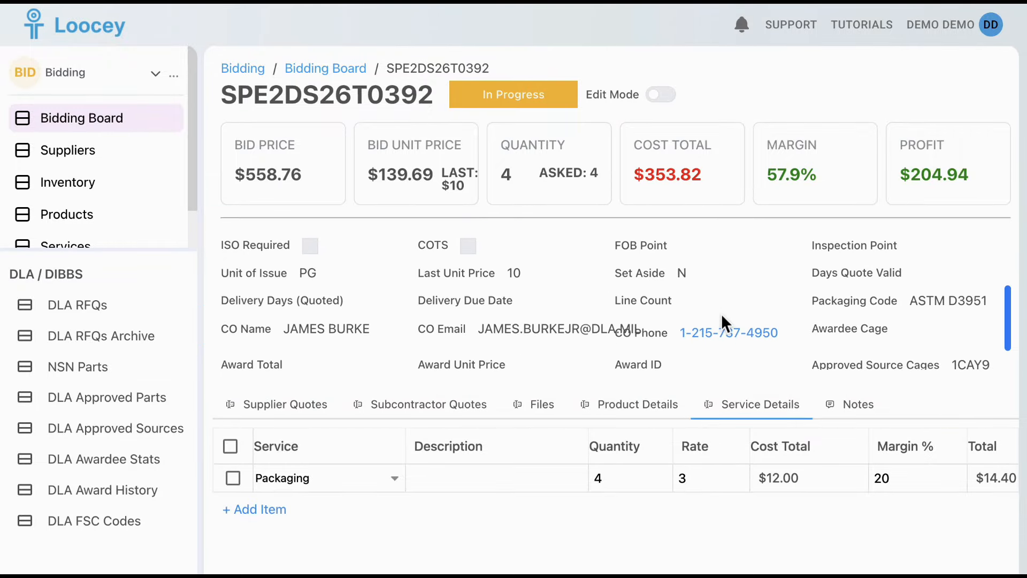
pyautogui.scroll(-2, 721, 314)
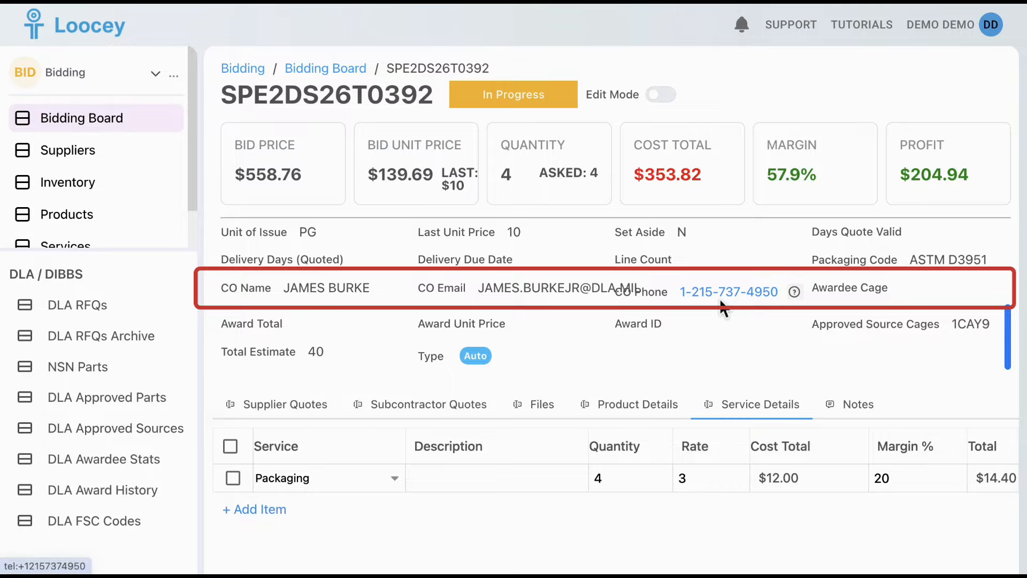
pyautogui.scroll(8, 722, 307)
pyautogui.click(660, 96)
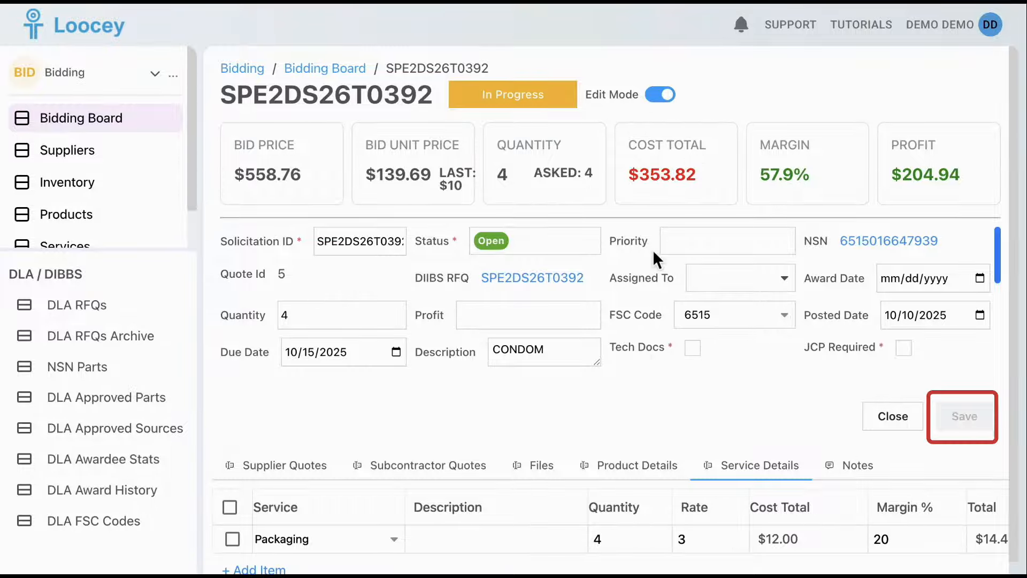
pyautogui.click(661, 98)
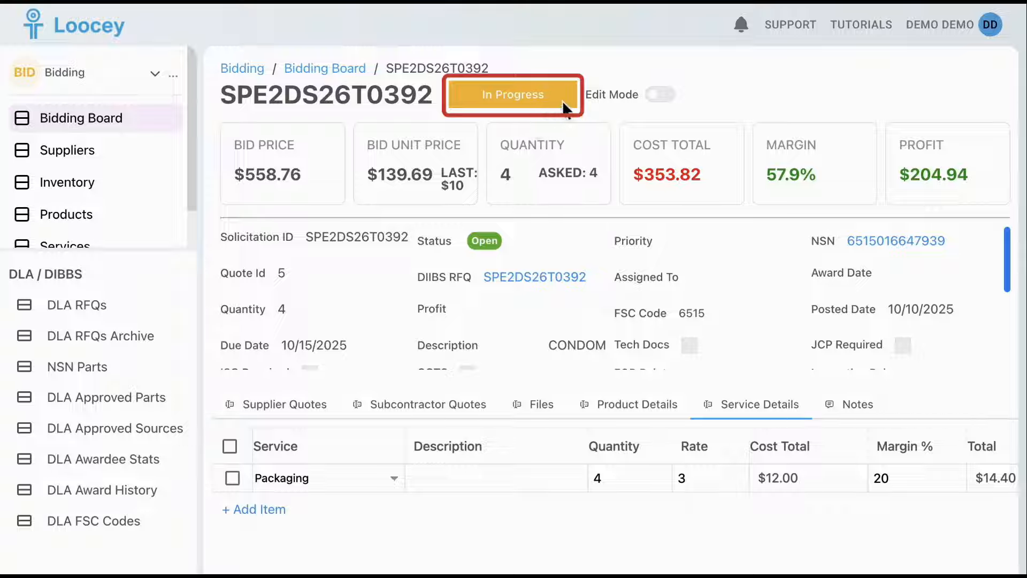
# Change the bid's stage to Quotes Received.
pyautogui.click(546, 101)
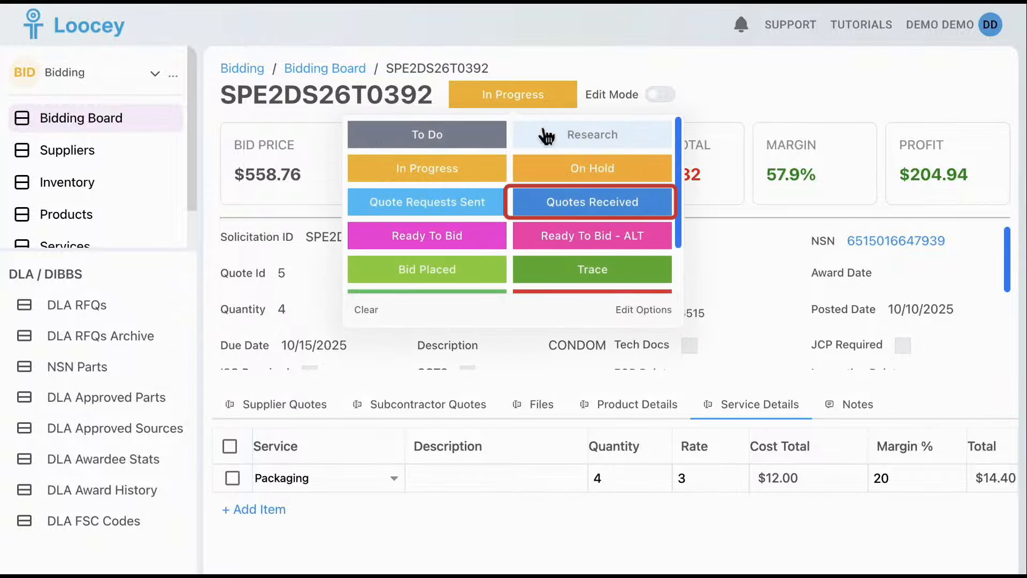
pyautogui.click(528, 200)
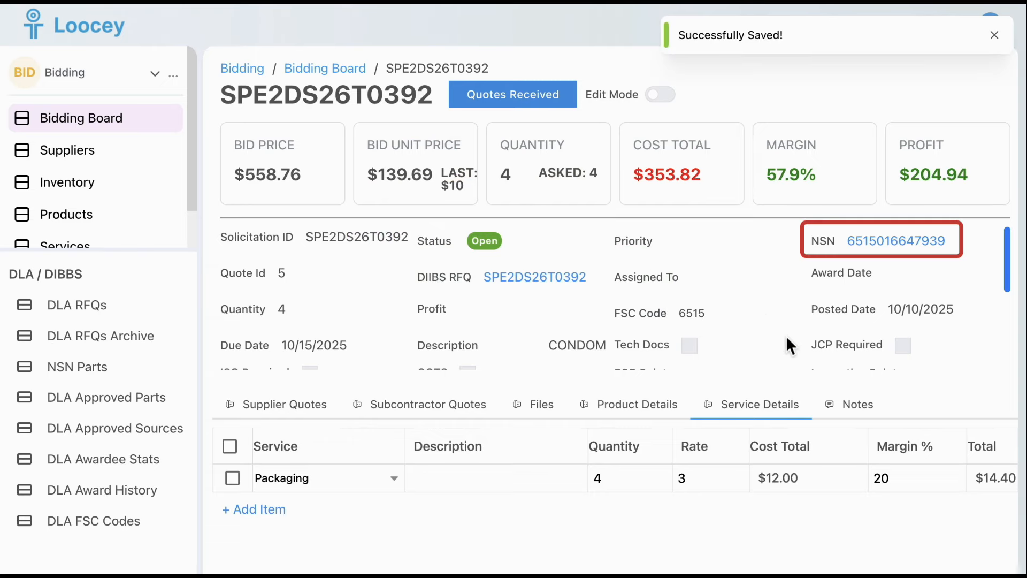
# Examine the bid's NSN record, including its approved parts and the unit costs in its award history.
pyautogui.click(879, 249)
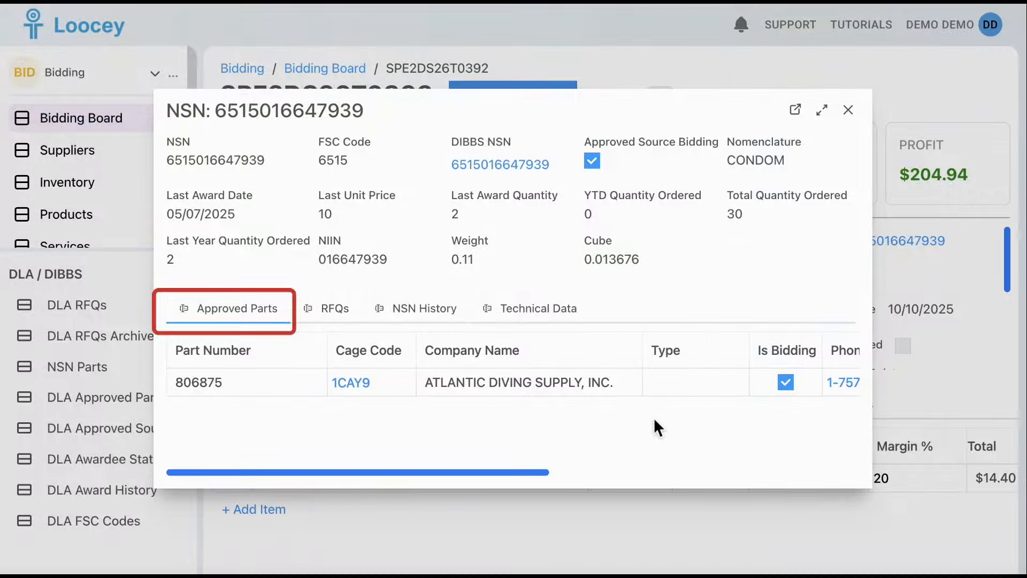
pyautogui.click(424, 315)
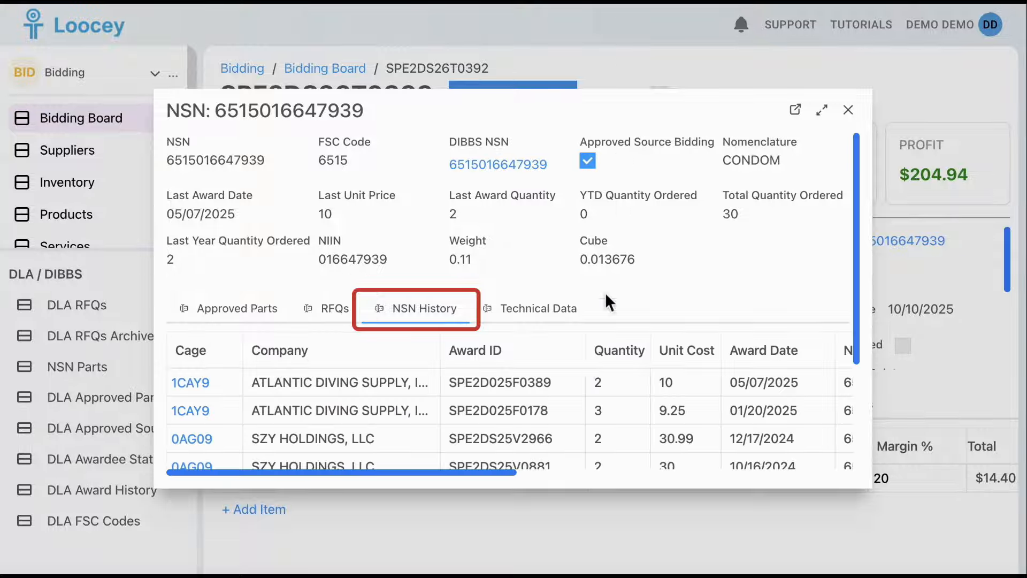
pyautogui.scroll(-1, 574, 419)
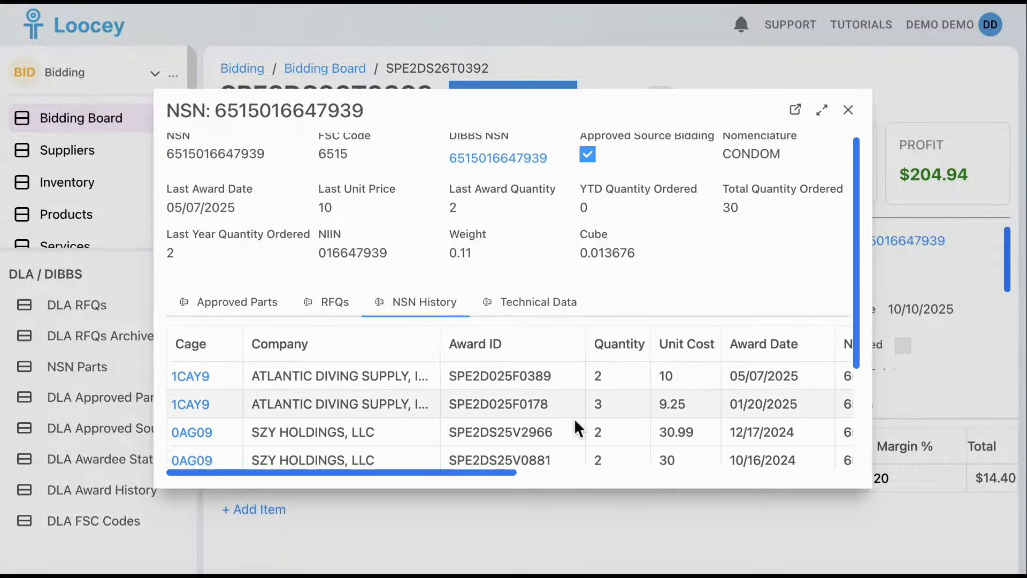
pyautogui.scroll(-3, 574, 418)
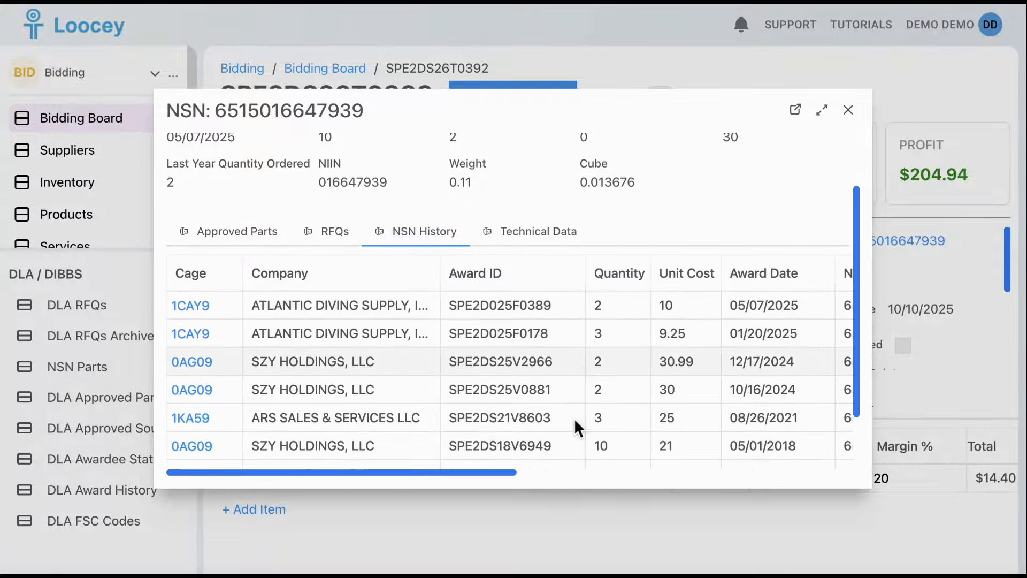
pyautogui.scroll(-1, 575, 421)
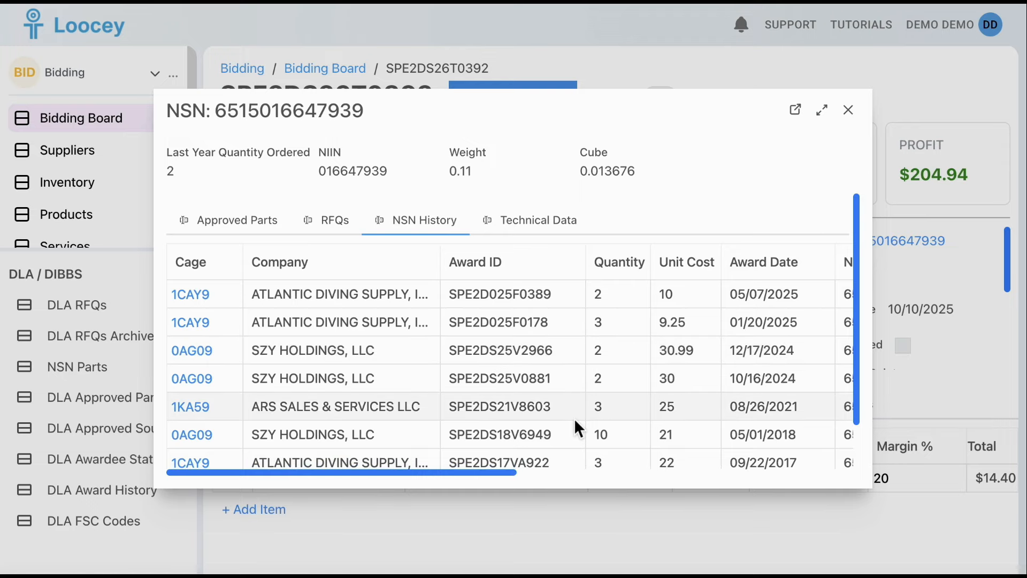
pyautogui.scroll(-2, 574, 418)
pyautogui.scroll(5, 688, 396)
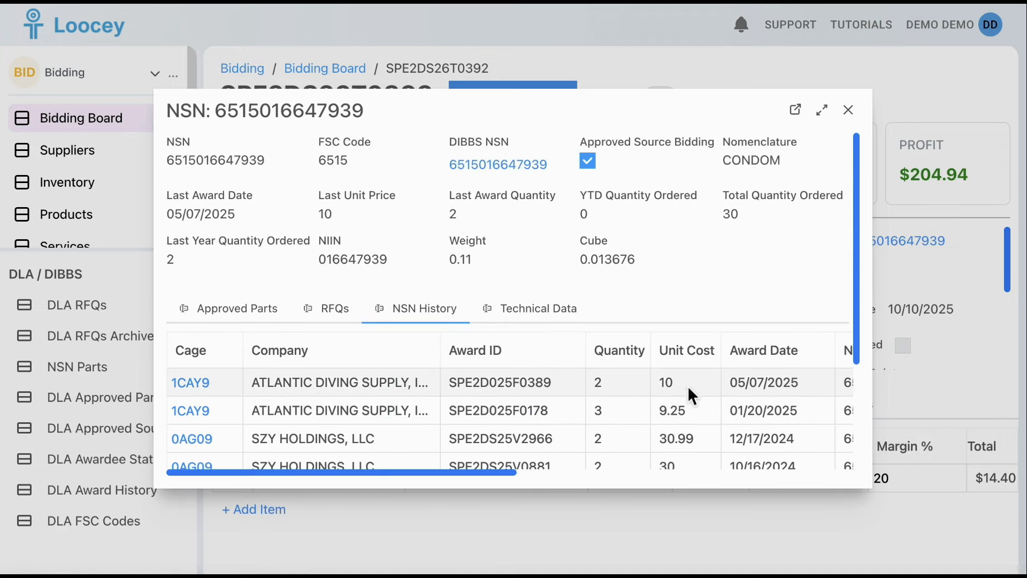
pyautogui.click(849, 110)
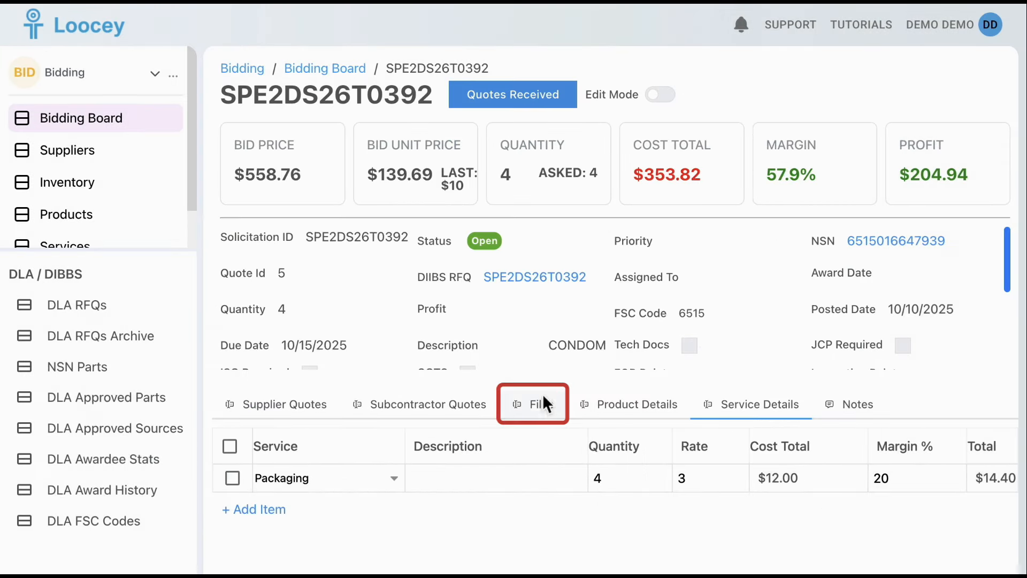
# Show the bid's files list, and switch to Google Drive to copy the sharing link of example.pdf.
pyautogui.click(543, 416)
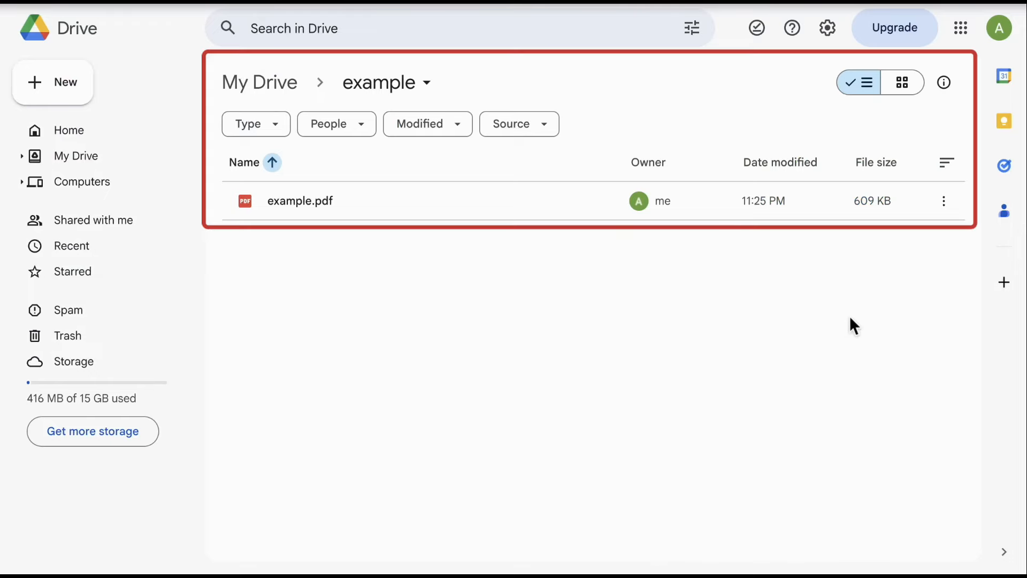
pyautogui.click(944, 201)
pyautogui.moveTo(824, 369)
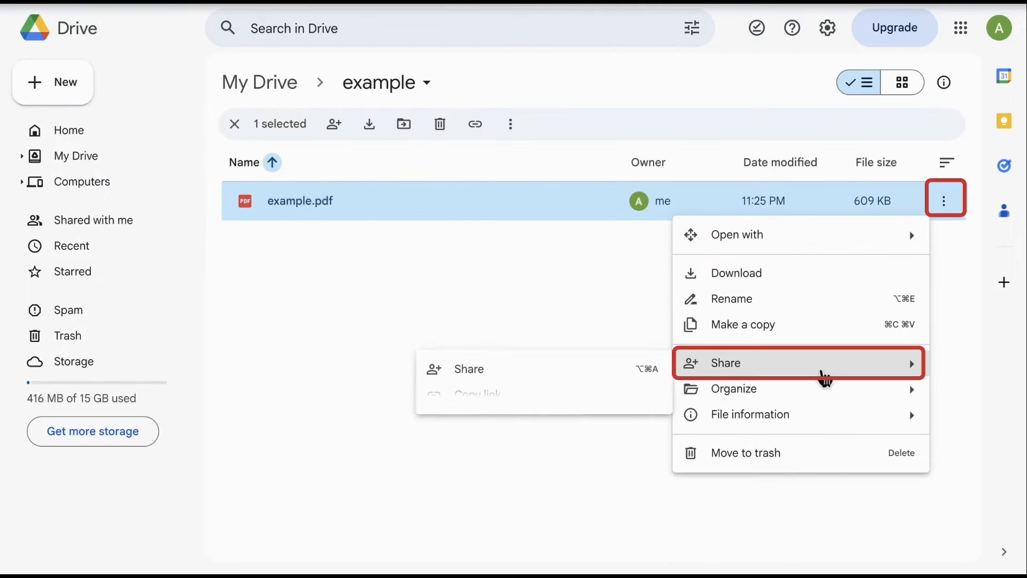
pyautogui.click(613, 393)
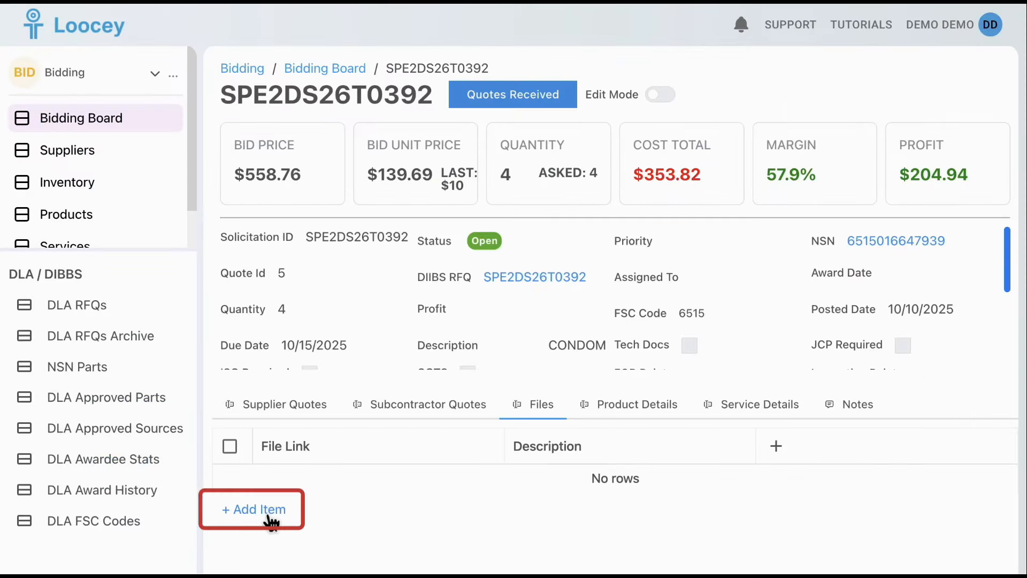
# Add a file entry to the bid with the copied Google Drive link and the description Quote.
pyautogui.click(268, 510)
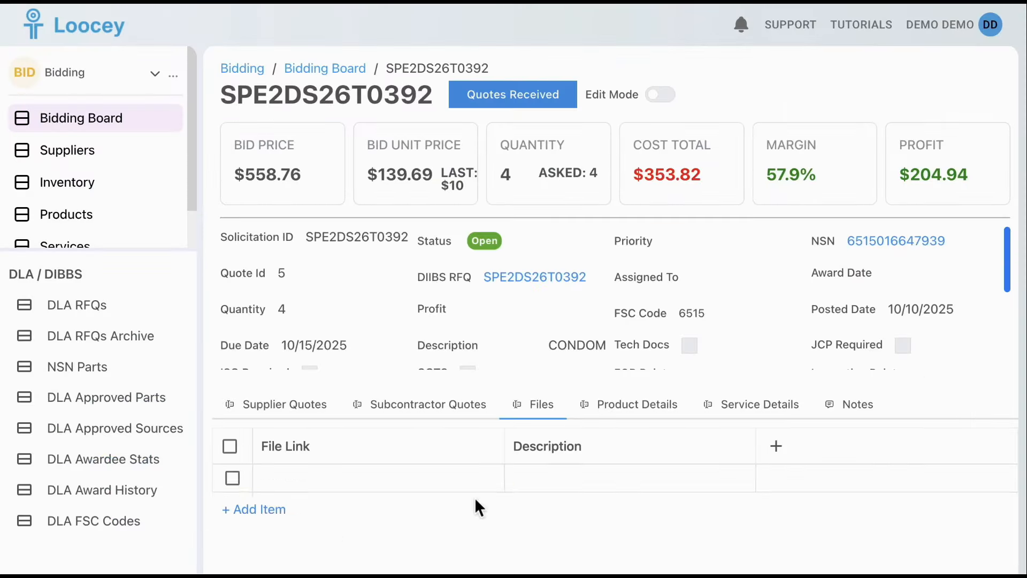
pyautogui.click(503, 488)
pyautogui.hotkey('ctrl', 'v')
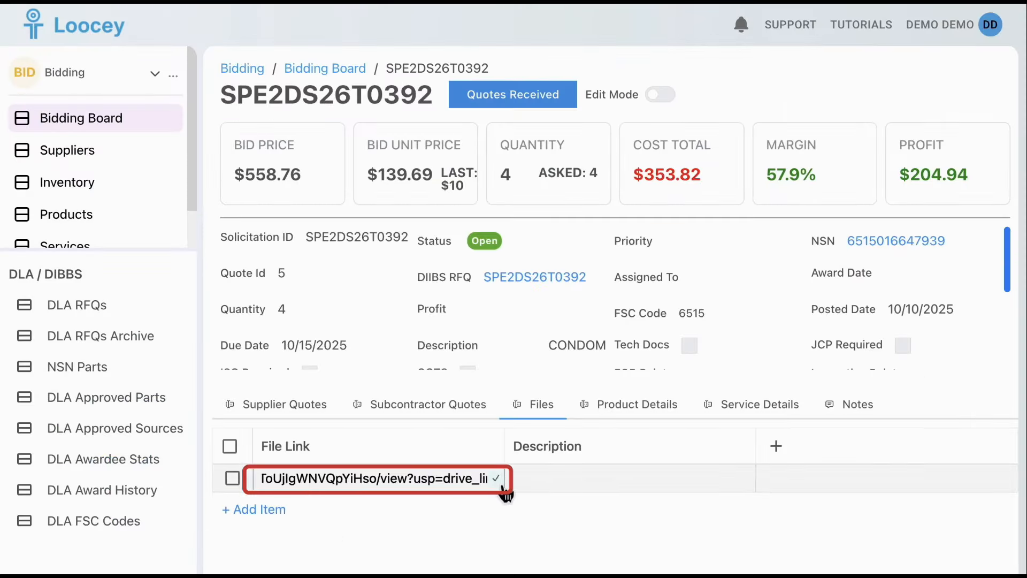
pyautogui.click(503, 487)
pyautogui.click(752, 490)
pyautogui.write('Quote')
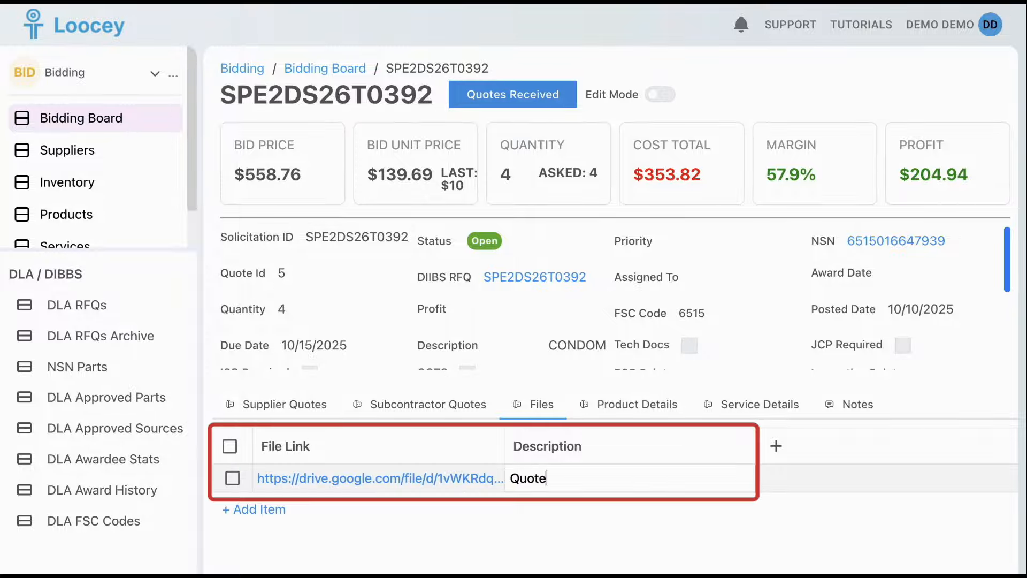
# Commit the description Quote on the bid's file entry.
pyautogui.press('Return')
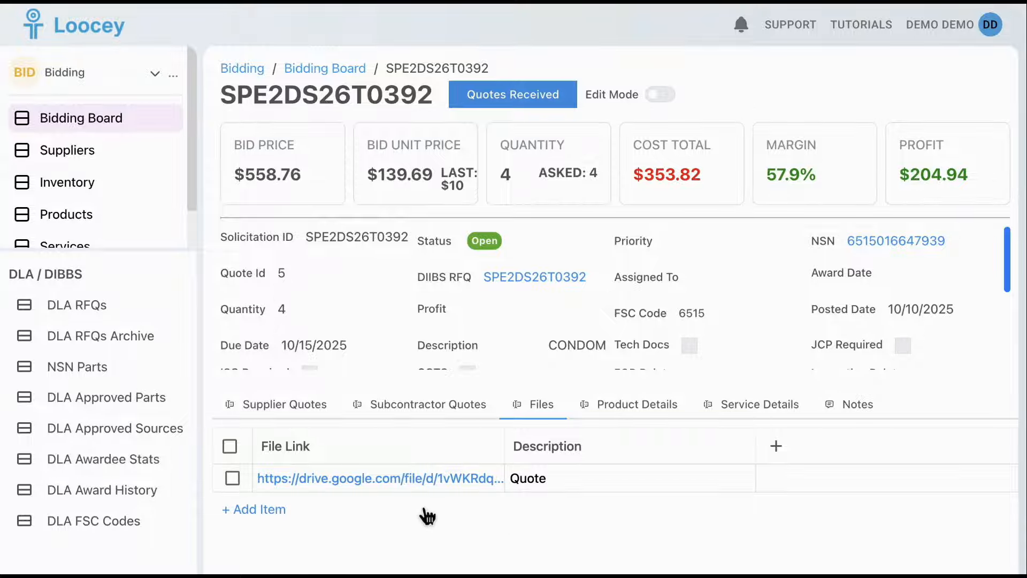
pyautogui.click(395, 484)
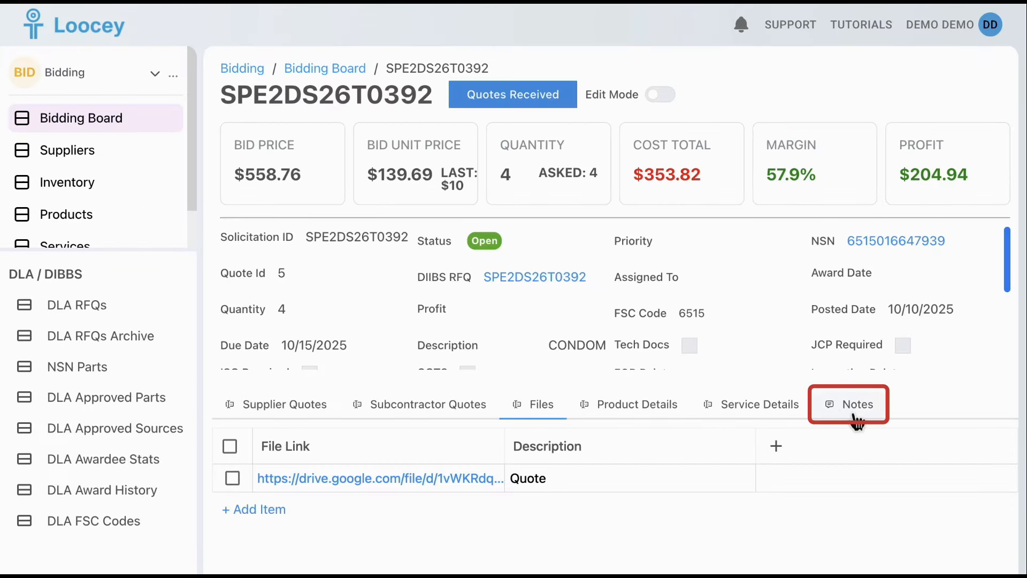
# Post the note "Supplier confirmed availability." on the bid.
pyautogui.click(856, 417)
pyautogui.scroll(-2, 667, 487)
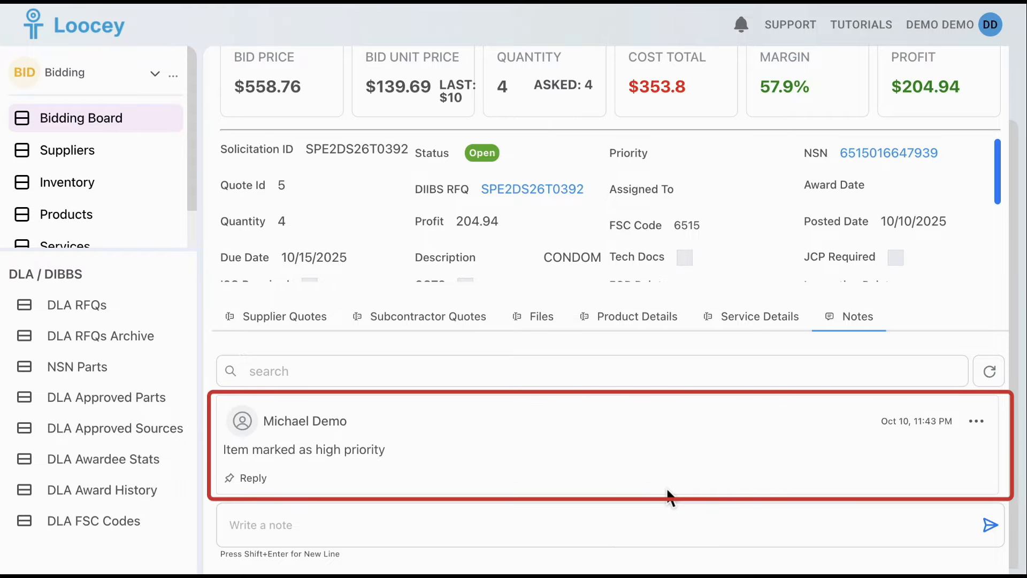
pyautogui.click(651, 525)
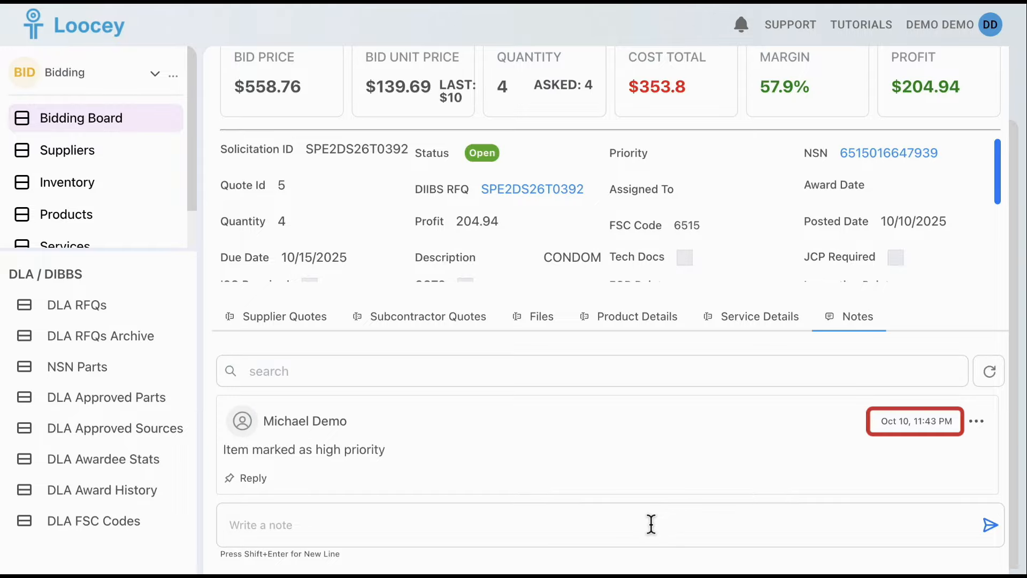
pyautogui.click(651, 524)
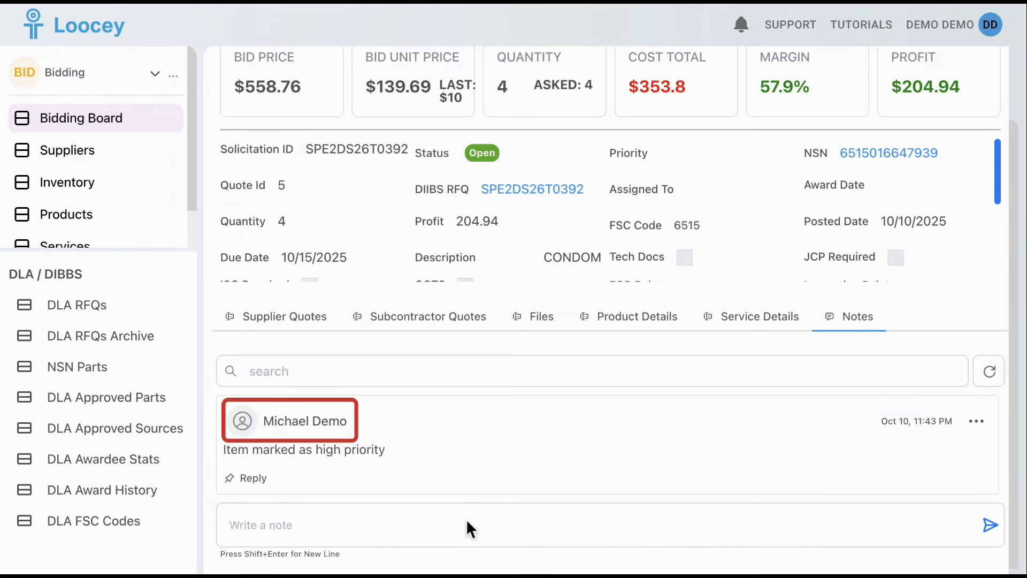
pyautogui.write('Supplier confirmed availability.')
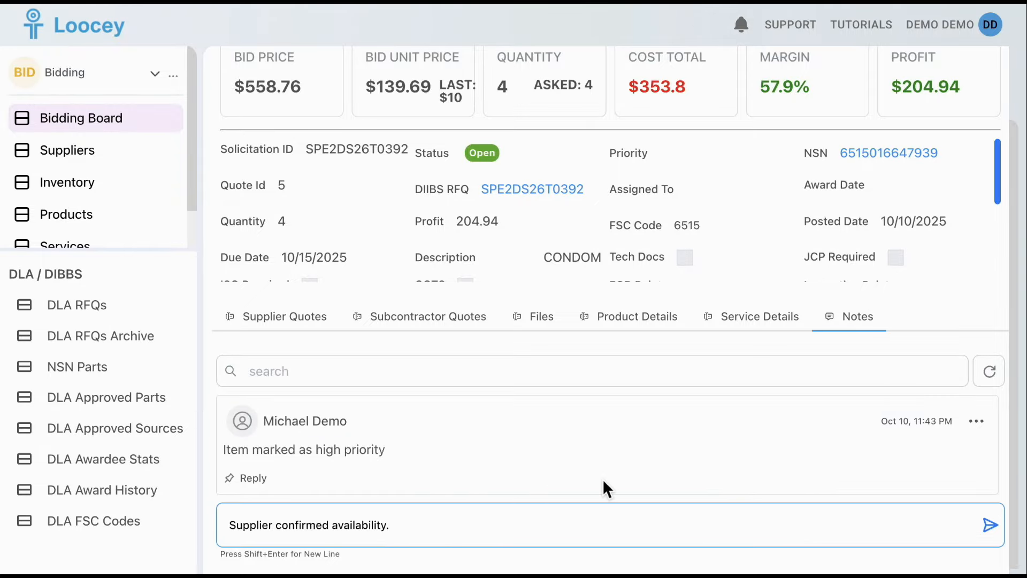
pyautogui.click(991, 525)
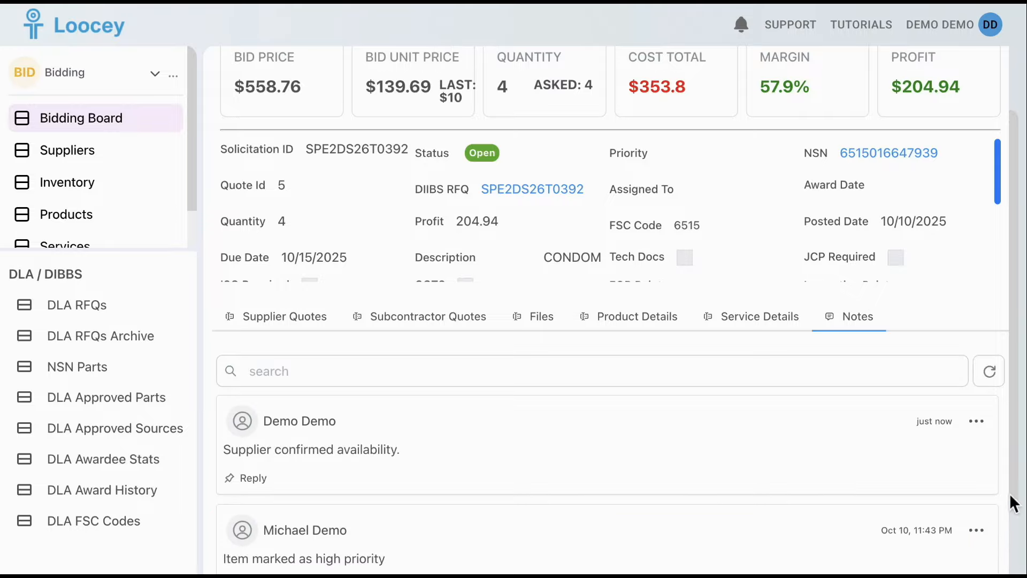
# Examine the bid's supplier quotes across to the email and website columns.
pyautogui.scroll(-2, 1010, 495)
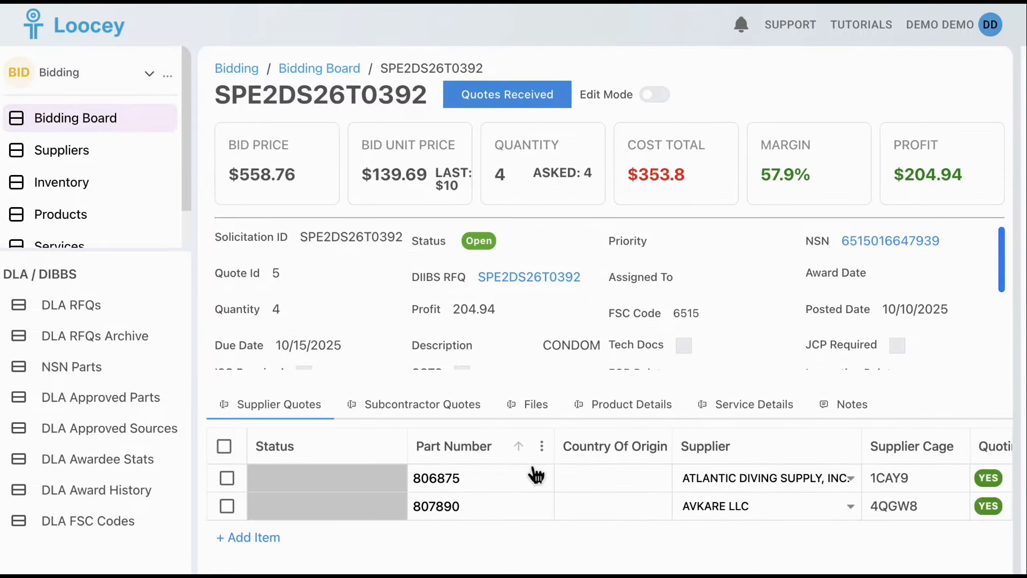
pyautogui.hscroll(10, 568, 482)
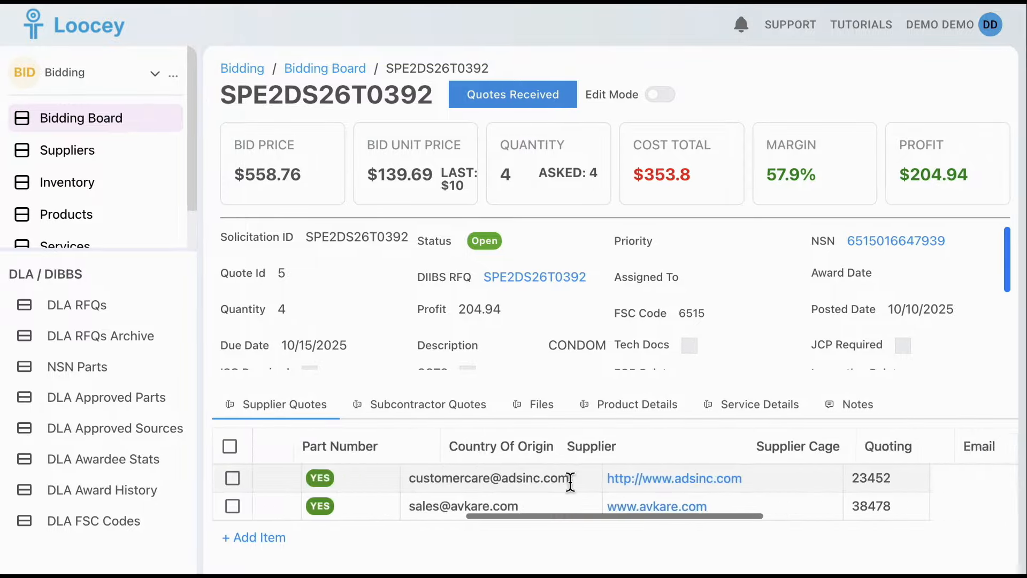